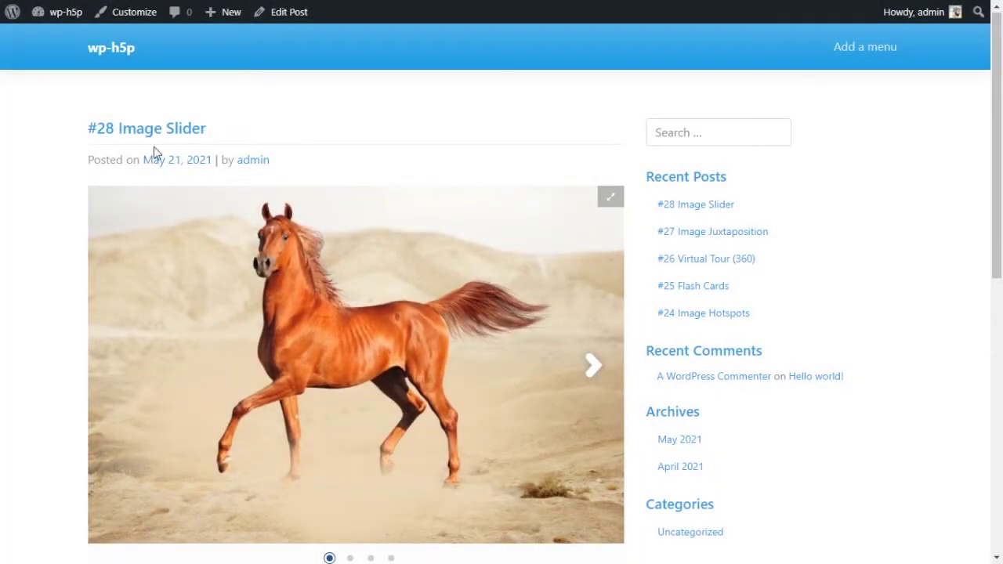
- Advance the post's slider to the phone screenshot, then step back to the horse slide
{"action": "left_click_drag", "start_coordinate": [118, 127], "coordinate": [265, 131]}
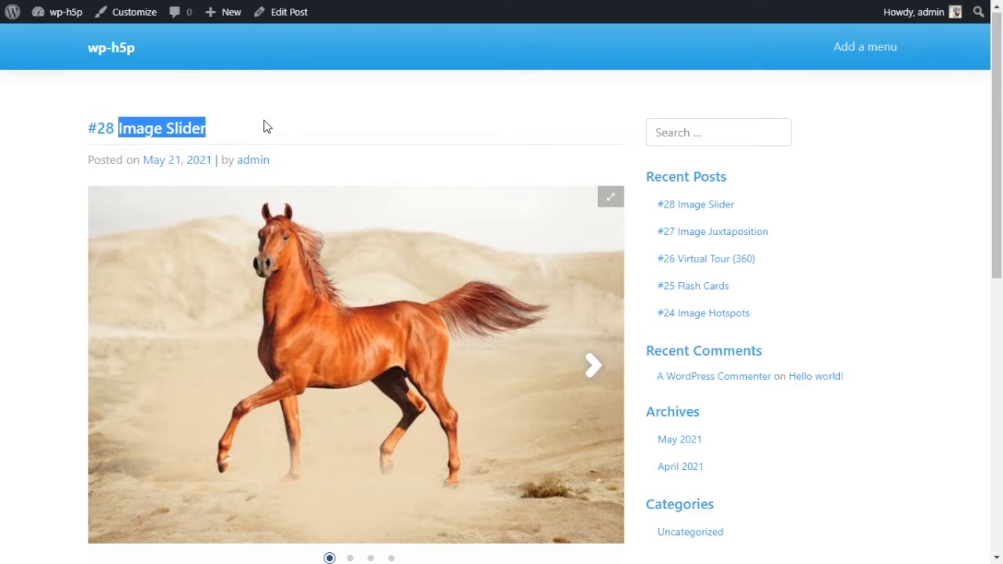
{"action": "scroll", "coordinate": [9, 247], "scroll_direction": "down", "scroll_amount": 2}
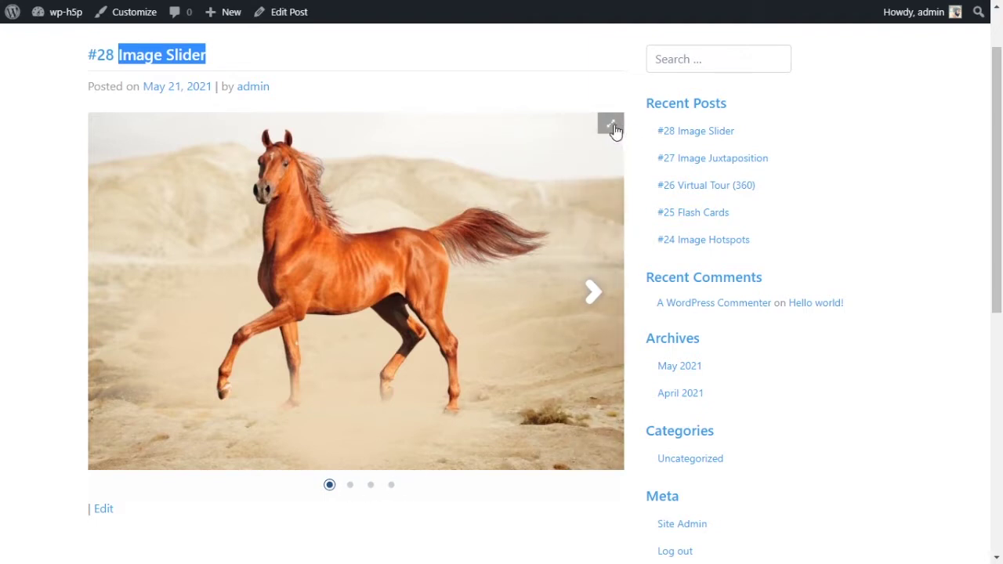
{"action": "left_click", "coordinate": [608, 290]}
{"action": "left_click", "coordinate": [608, 290]}
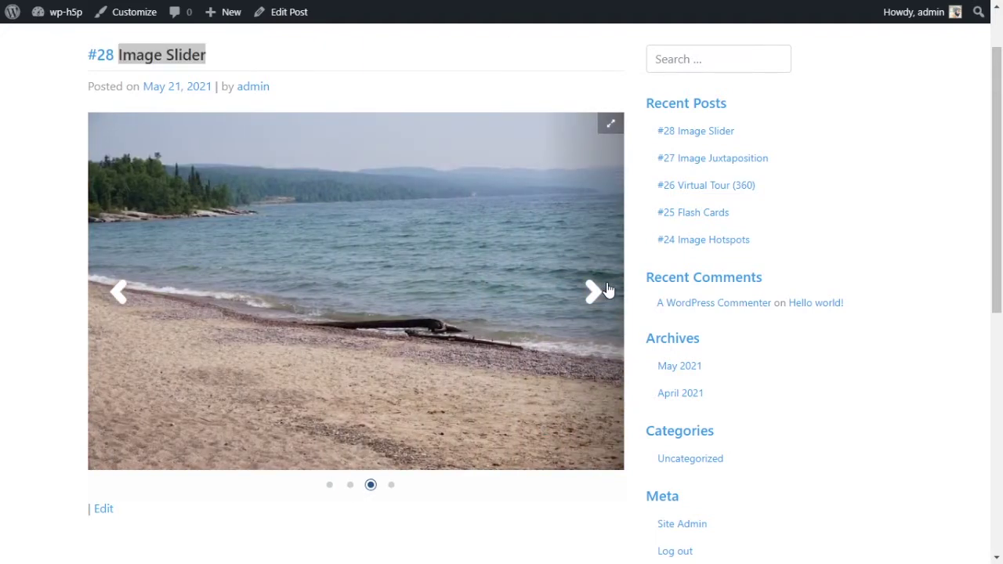
{"action": "left_click", "coordinate": [608, 290]}
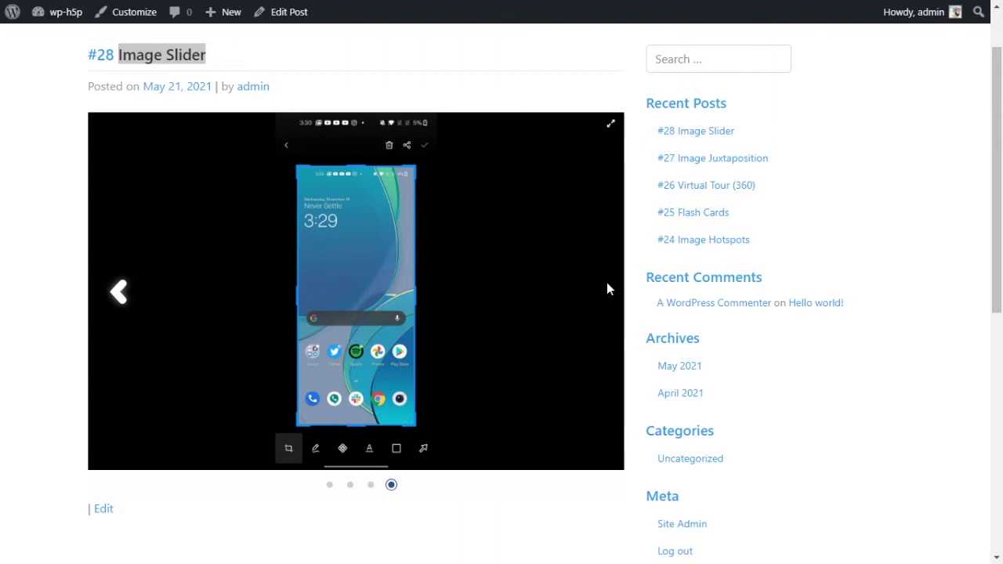
{"action": "left_click", "coordinate": [119, 296]}
{"action": "left_click", "coordinate": [117, 298]}
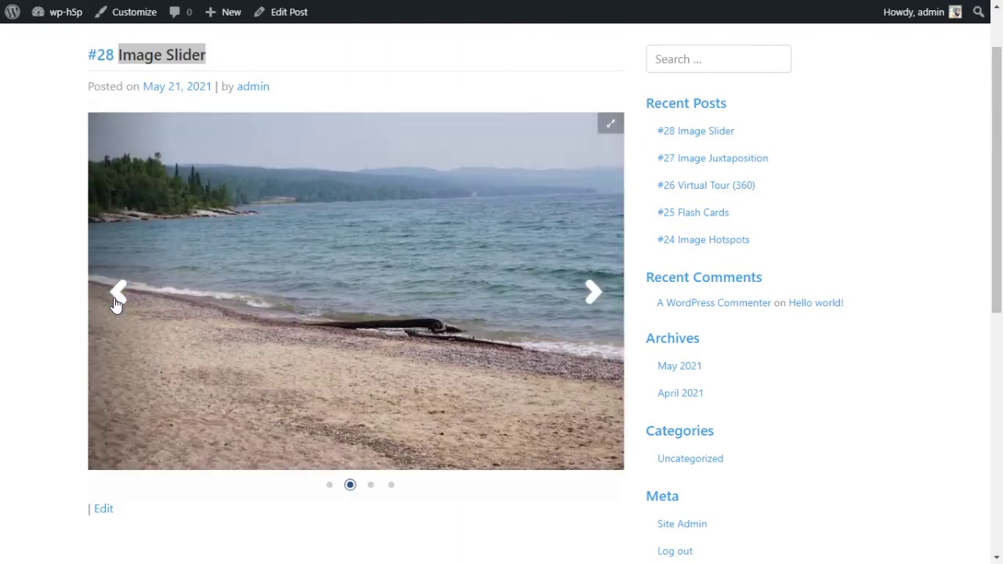
{"action": "left_click", "coordinate": [118, 298]}
- Cycle the slider forward to the phone screenshot again, then back through the slides
{"action": "left_click", "coordinate": [594, 293]}
{"action": "left_click", "coordinate": [594, 293]}
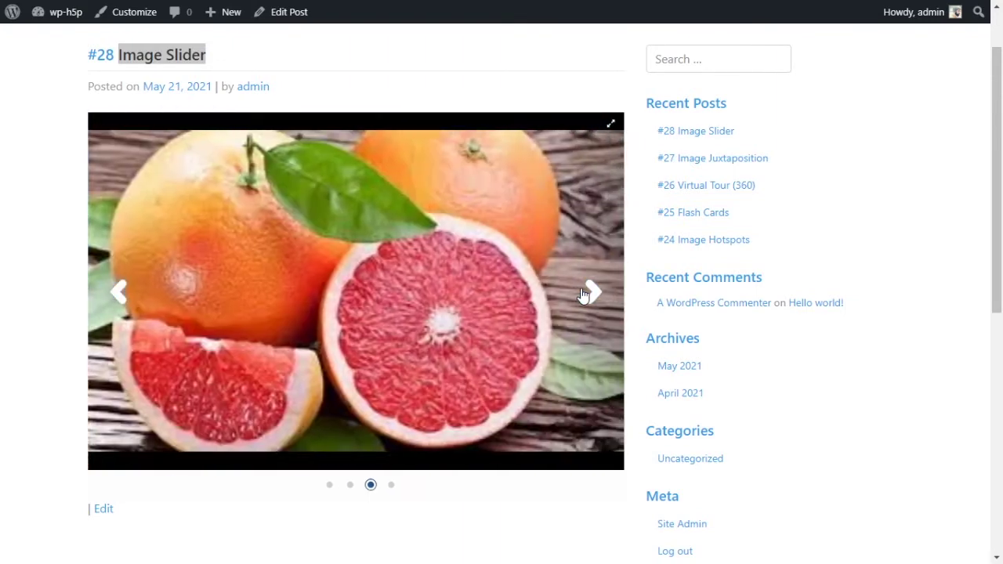
{"action": "left_click", "coordinate": [593, 293]}
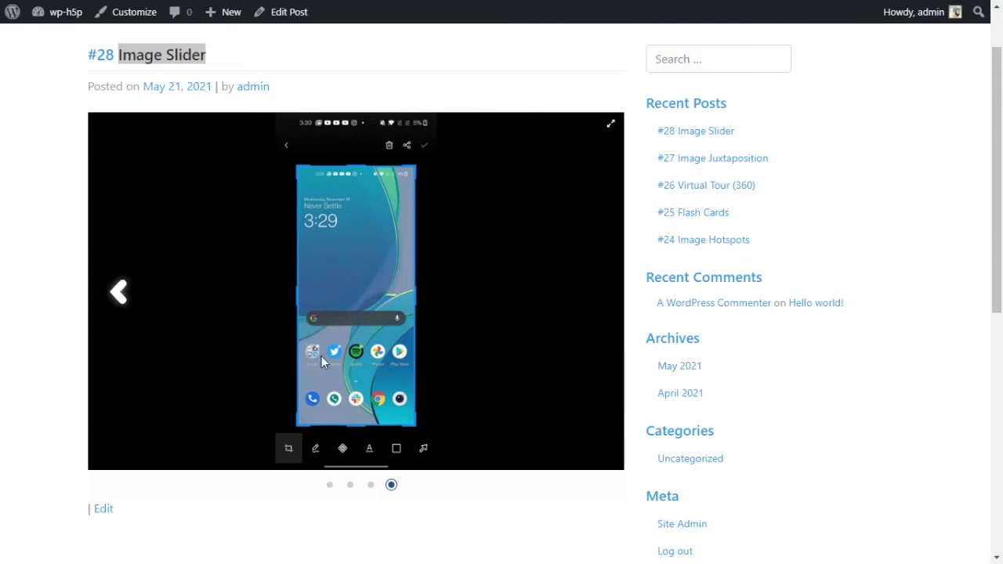
{"action": "left_click", "coordinate": [119, 292]}
{"action": "left_click", "coordinate": [120, 293]}
{"action": "left_click", "coordinate": [121, 295]}
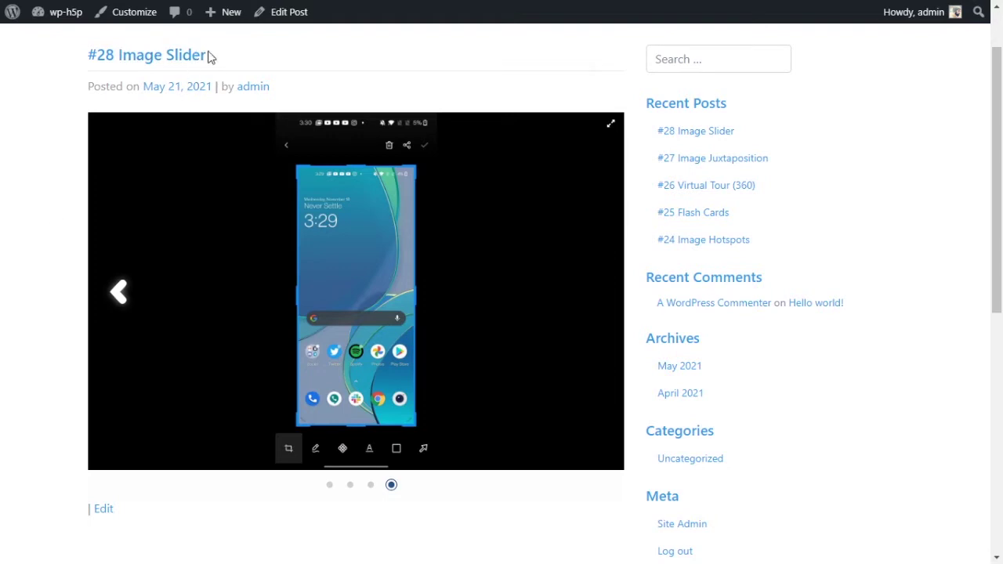
- Go to H5P Content > Add New in the admin sidebar to reach the content type hub
{"action": "left_click_drag", "start_coordinate": [209, 56], "coordinate": [122, 61]}
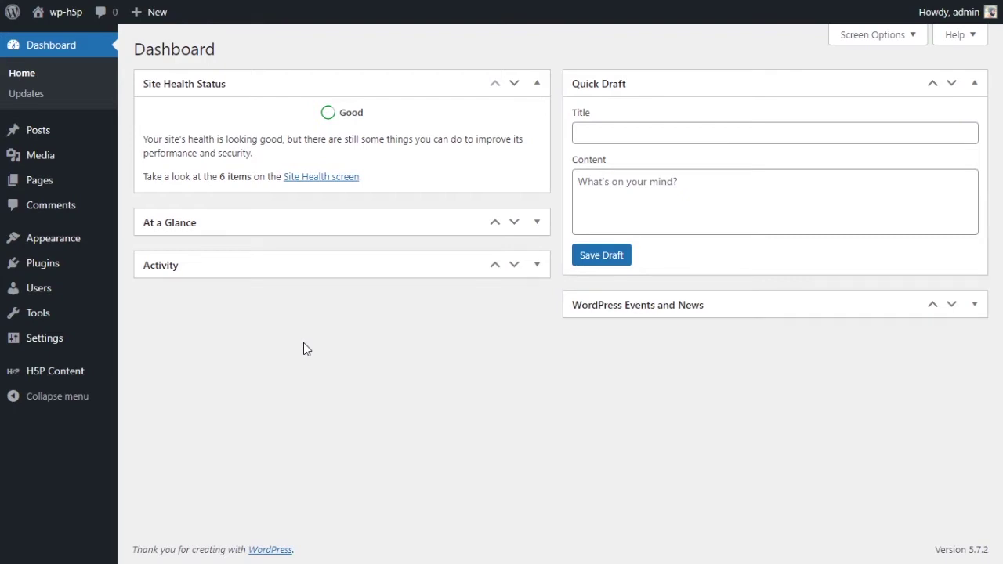
{"action": "mouse_move", "coordinate": [59, 383]}
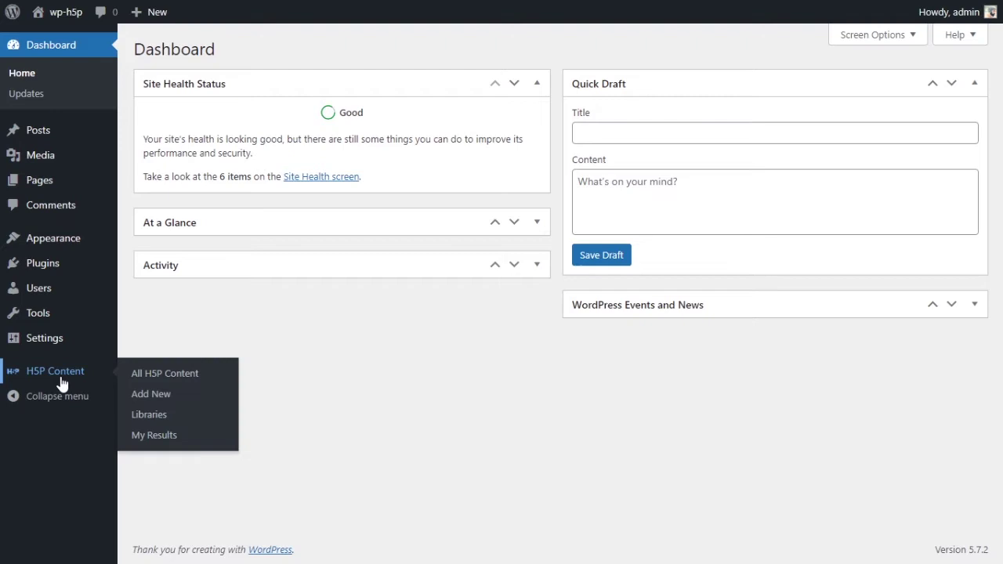
{"action": "left_click", "coordinate": [157, 395]}
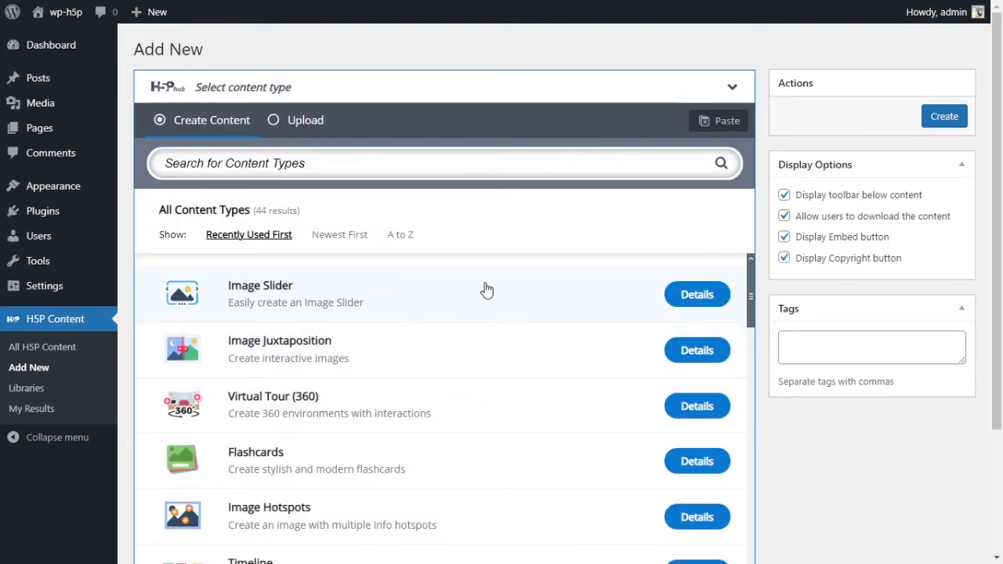
- Browse the H5P Hub list and pick Image Slider as the content type
{"action": "scroll", "coordinate": [486, 291], "scroll_direction": "down", "scroll_amount": 15}
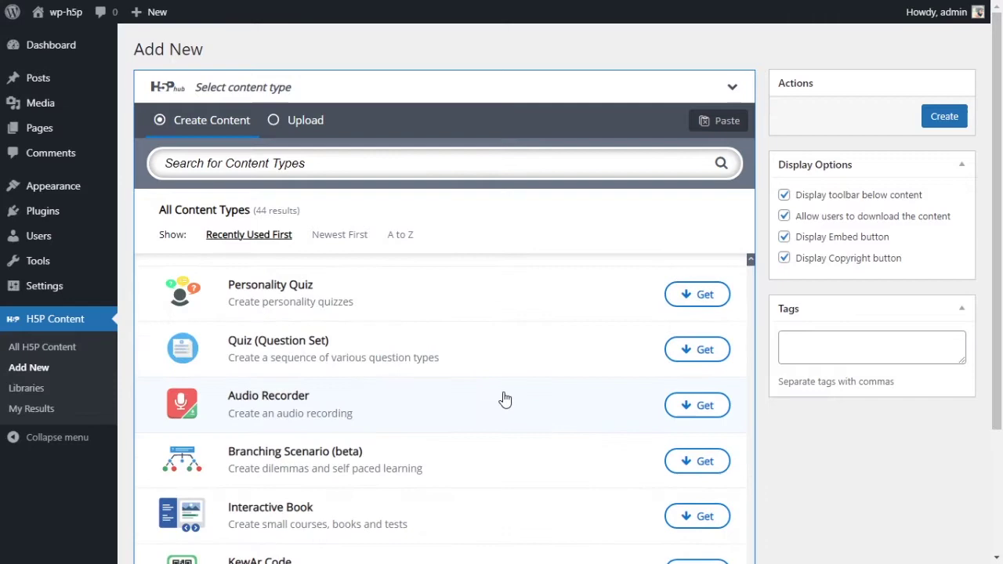
{"action": "scroll", "coordinate": [470, 345], "scroll_direction": "down", "scroll_amount": 2}
{"action": "scroll", "coordinate": [509, 379], "scroll_direction": "up", "scroll_amount": 4}
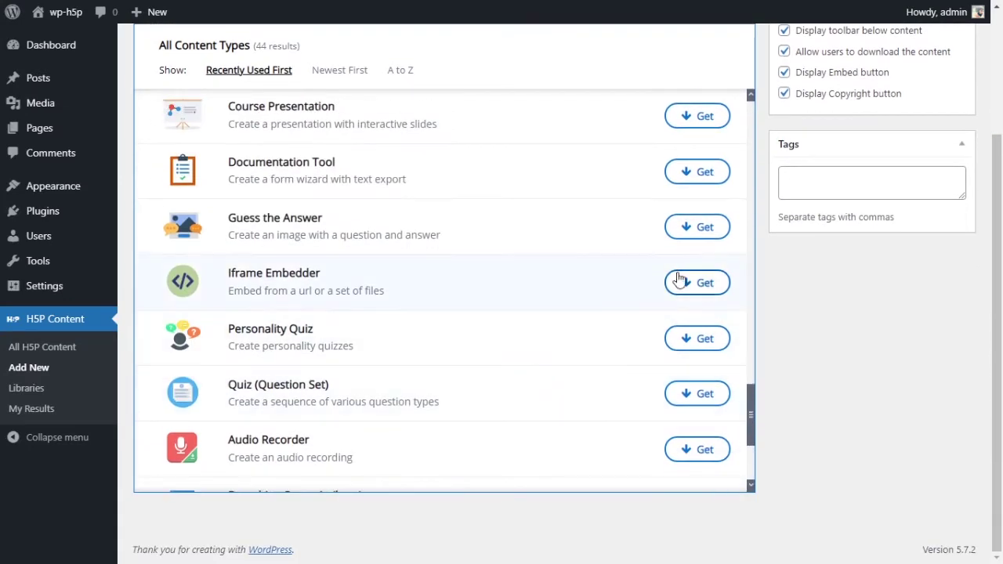
{"action": "scroll", "coordinate": [564, 345], "scroll_direction": "up", "scroll_amount": 10}
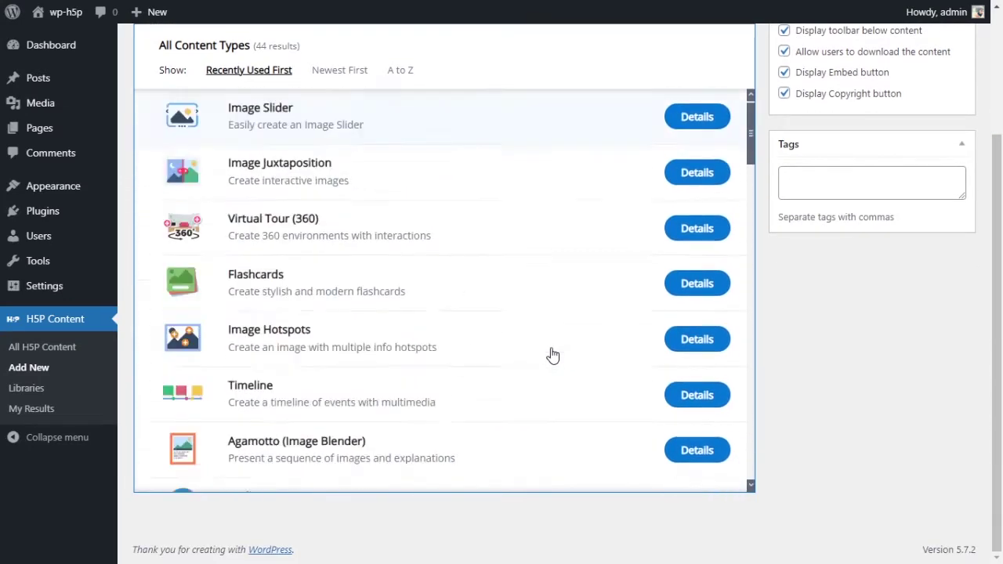
{"action": "scroll", "coordinate": [553, 355], "scroll_direction": "up", "scroll_amount": 2}
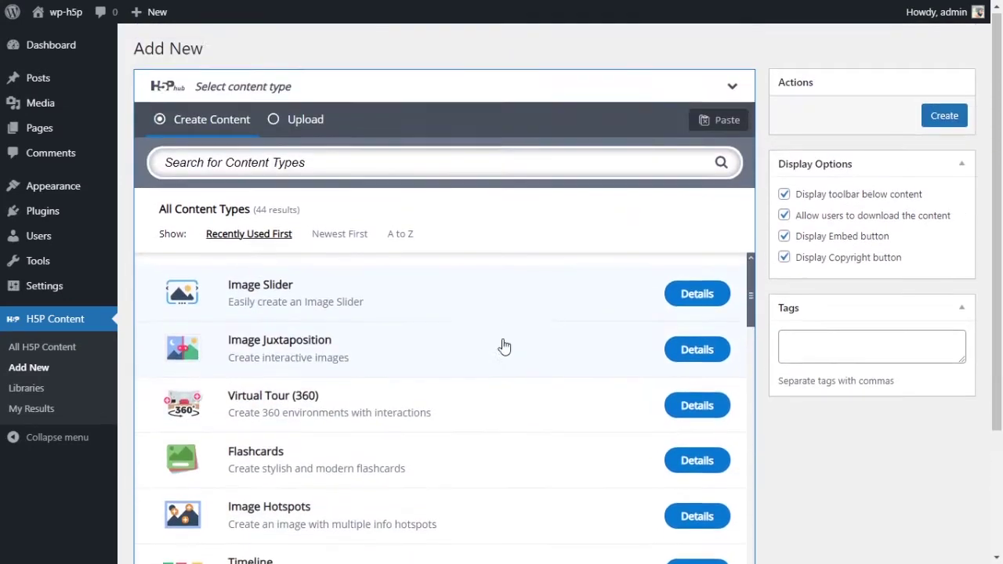
{"action": "left_click", "coordinate": [329, 298]}
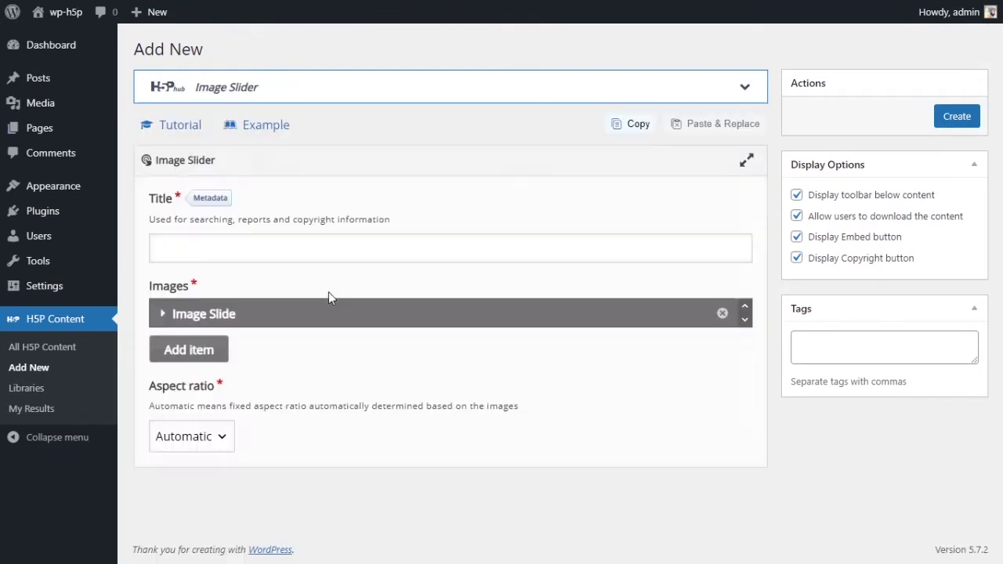
- Enter 'Image Slider' as the slider title, correcting the miscapitalised L
{"action": "left_click", "coordinate": [358, 244]}
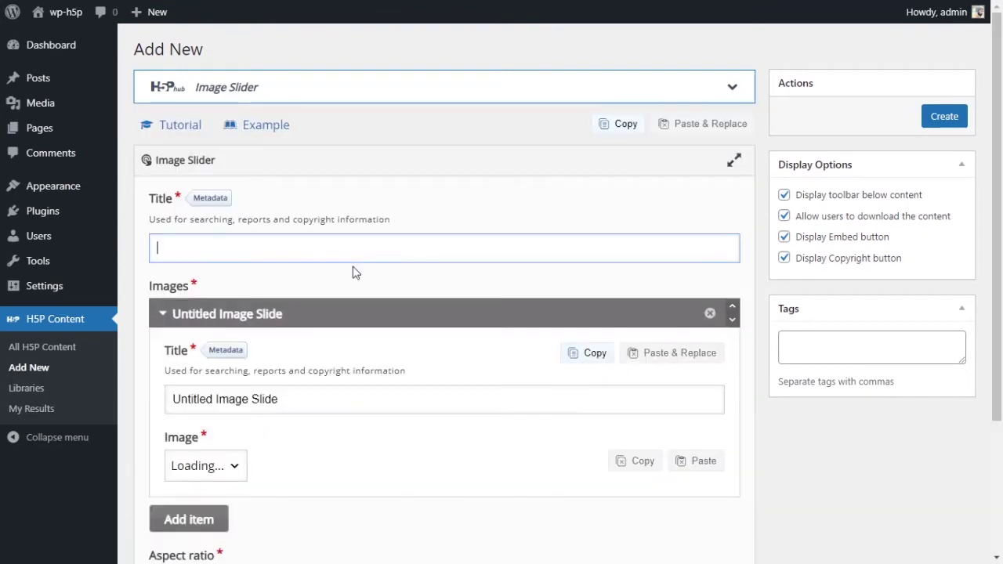
{"action": "type", "text": "I"}
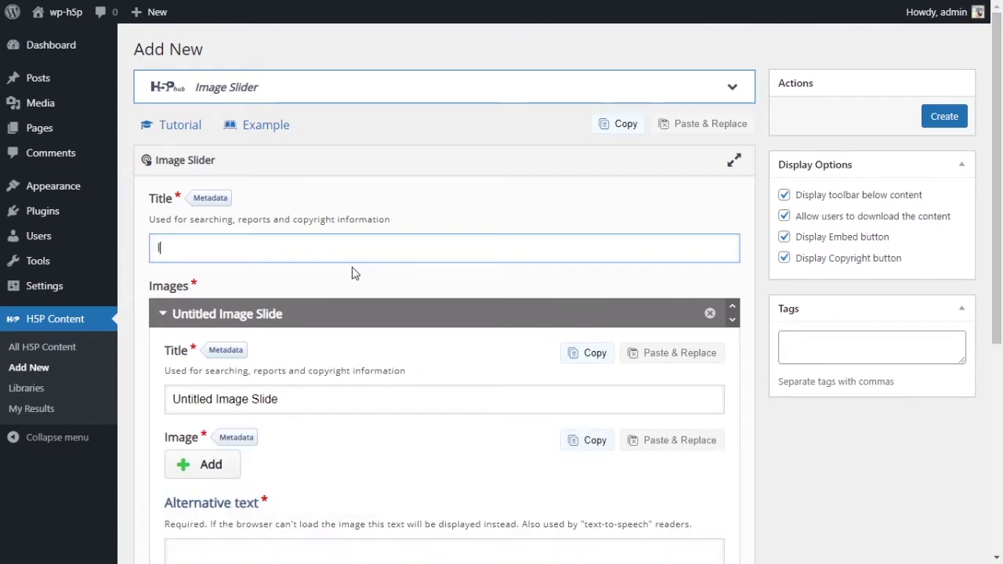
{"action": "type", "text": "mage SLid"}
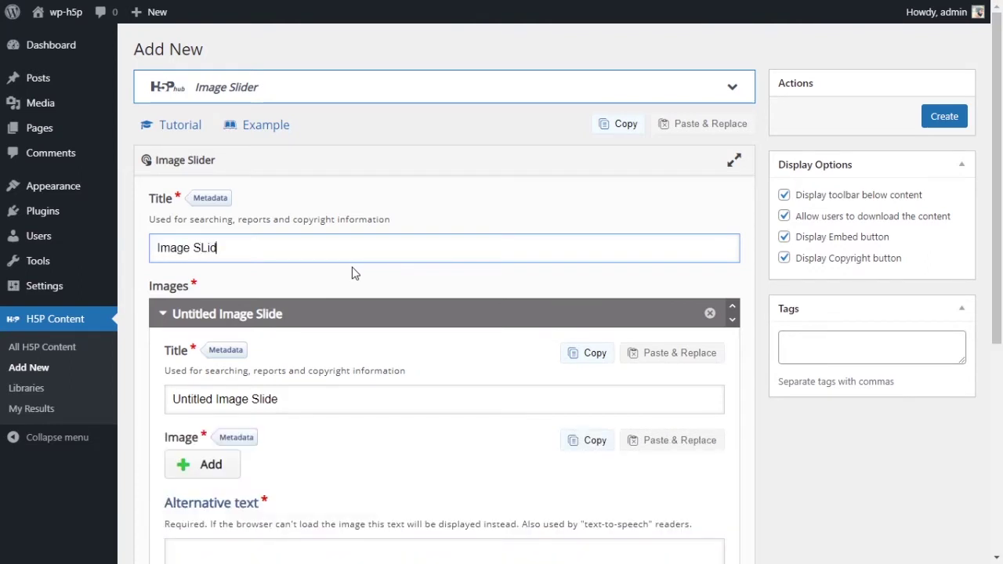
{"action": "type", "text": "er"}
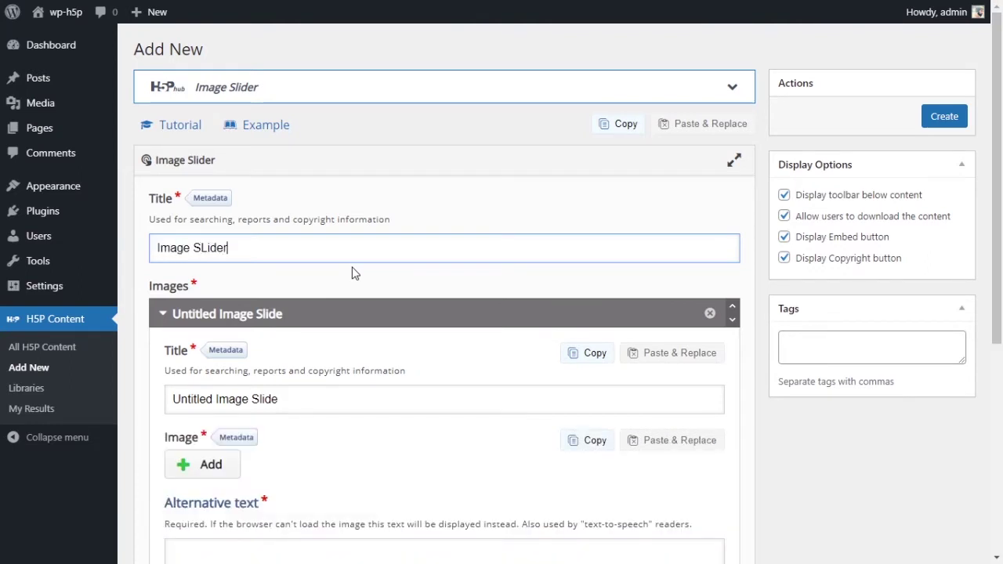
{"action": "left_click", "coordinate": [211, 252]}
{"action": "key", "text": "BackSpace"}
{"action": "type", "text": "l"}
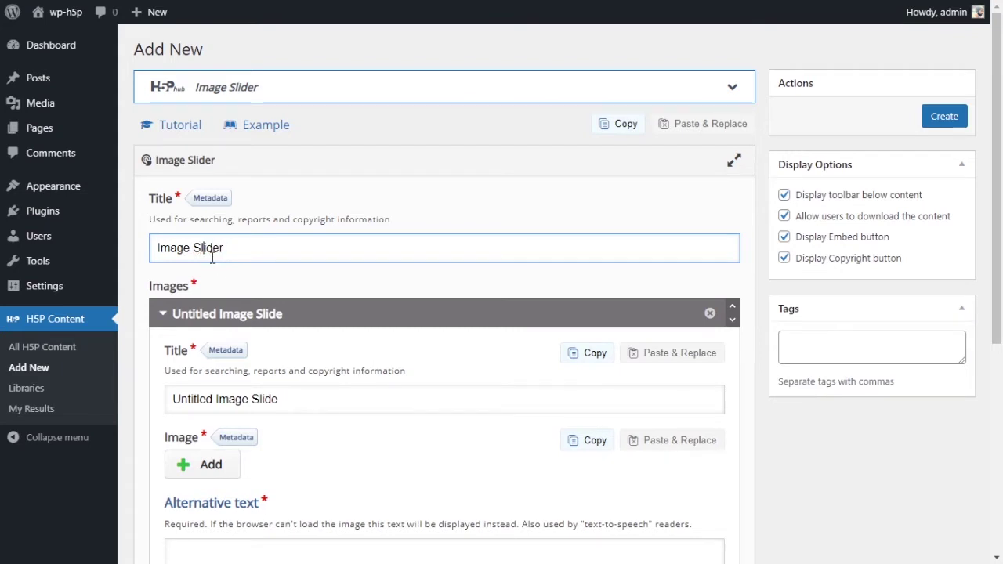
- Select the first slide's default 'Untitled Image Slide' title text for replacement
{"action": "scroll", "coordinate": [337, 368], "scroll_direction": "down", "scroll_amount": 1}
{"action": "triple_click", "coordinate": [282, 324]}
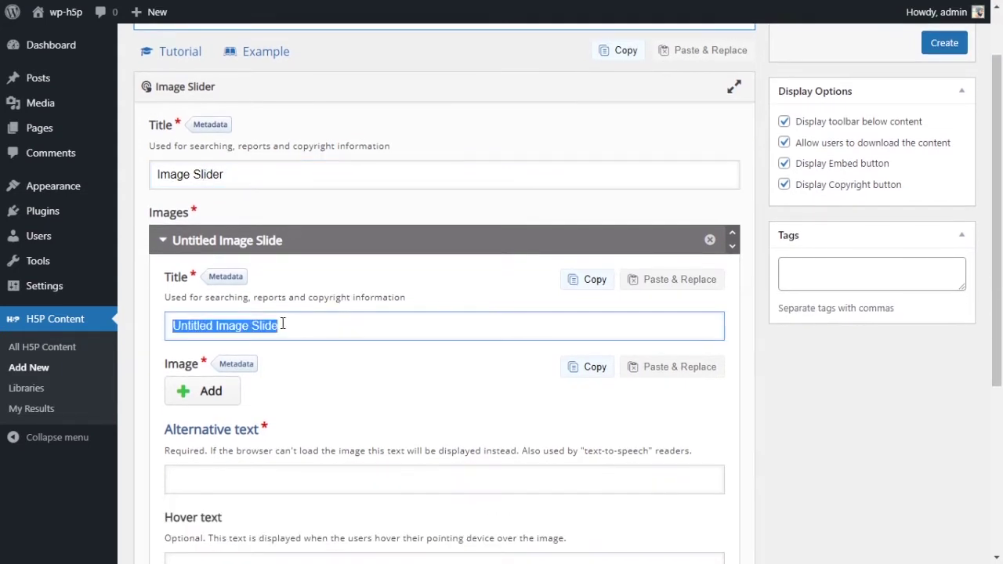
{"action": "scroll", "coordinate": [235, 264], "scroll_direction": "down", "scroll_amount": 2}
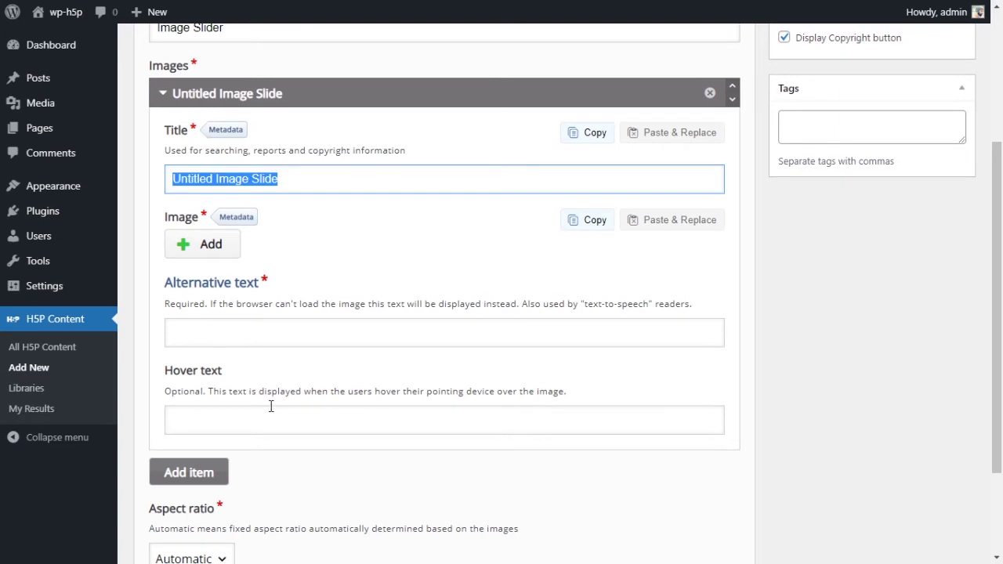
{"action": "scroll", "coordinate": [271, 406], "scroll_direction": "up", "scroll_amount": 1}
{"action": "left_click", "coordinate": [277, 252]}
{"action": "left_click_drag", "start_coordinate": [278, 252], "coordinate": [171, 253]}
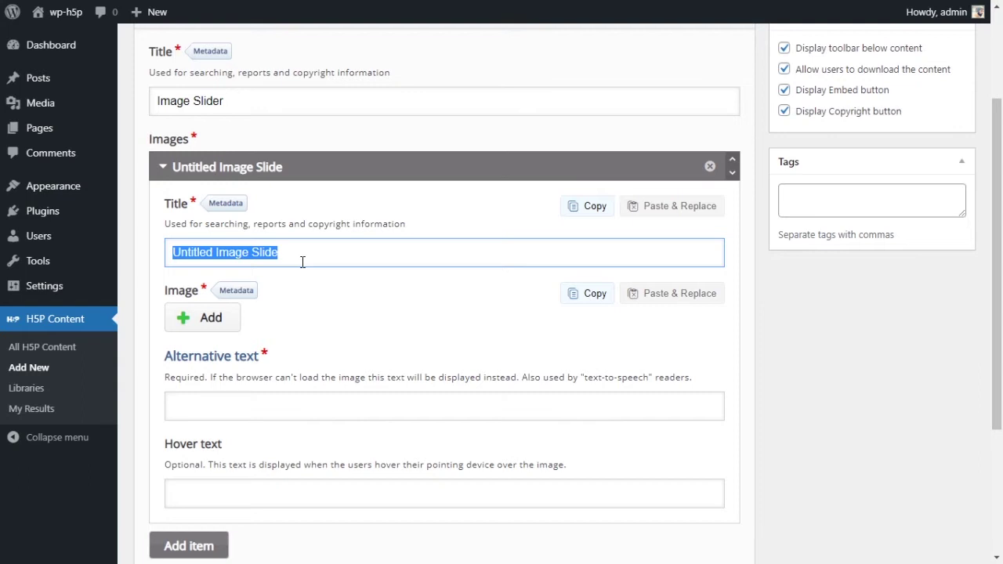
{"action": "key", "text": "alt+Tab"}
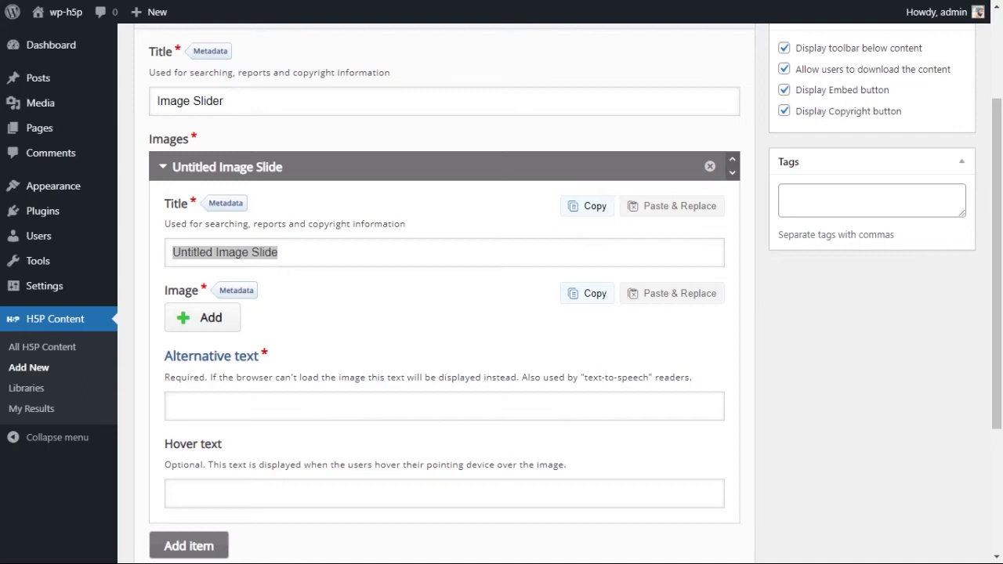
- Title the first slide Horse, with alt text 'Horse' and hover text 'This is a horse'
{"action": "key", "text": "alt+Tab"}
{"action": "type", "text": "Ho"}
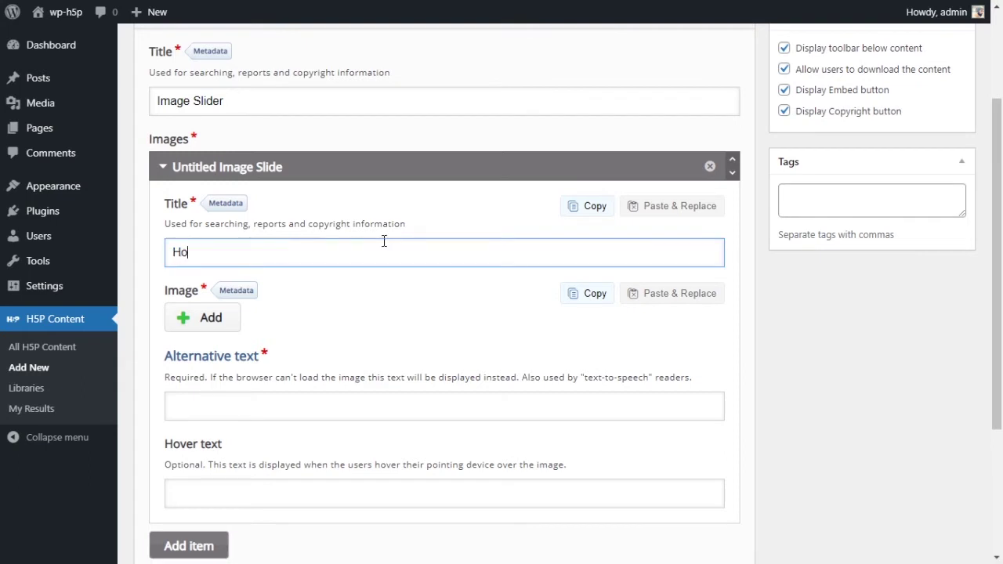
{"action": "type", "text": "rse"}
{"action": "key", "text": "alt+Tab"}
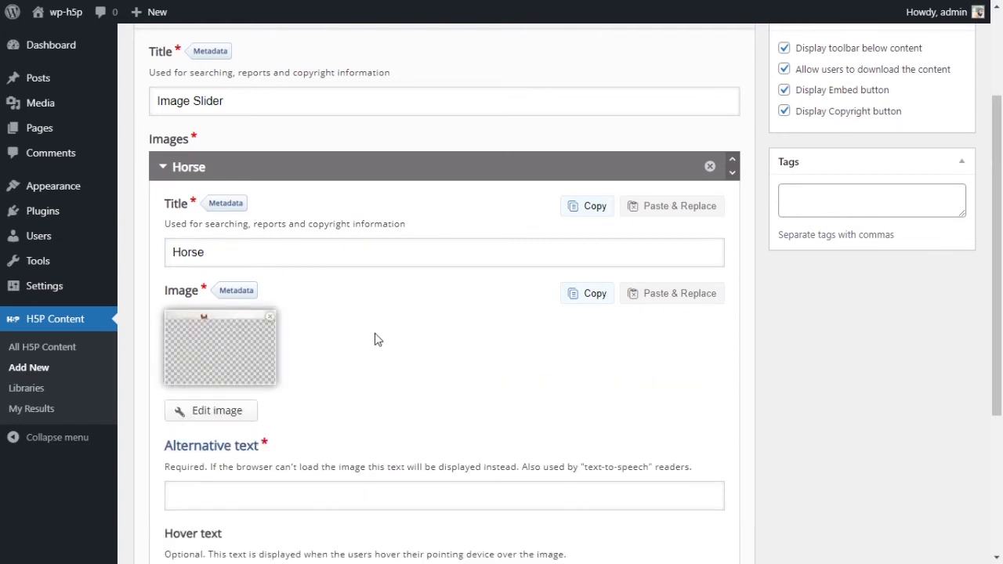
{"action": "scroll", "coordinate": [374, 341], "scroll_direction": "down", "scroll_amount": 1}
{"action": "left_click", "coordinate": [238, 419]}
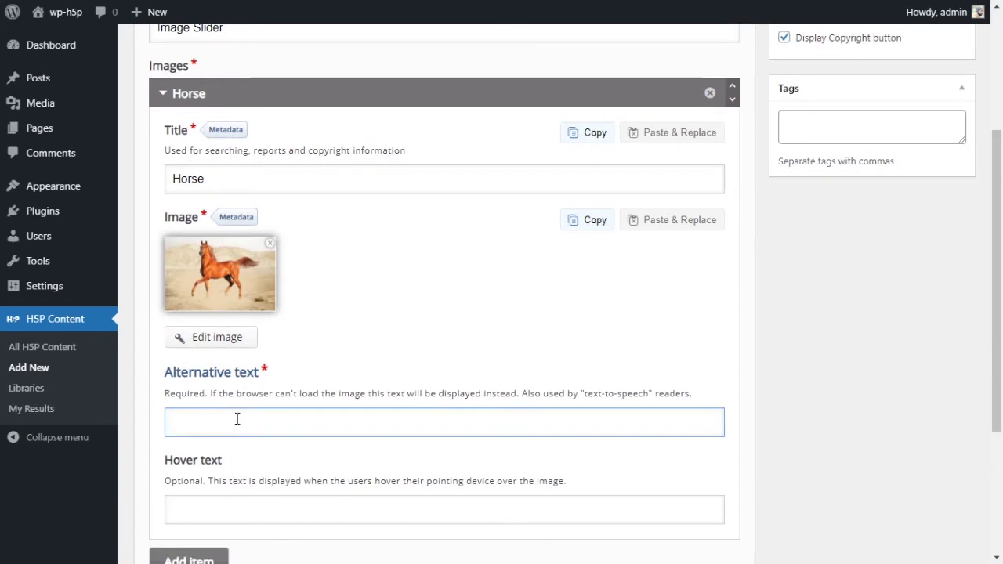
{"action": "type", "text": "Horse"}
{"action": "left_click", "coordinate": [316, 510]}
{"action": "type", "text": "This i"}
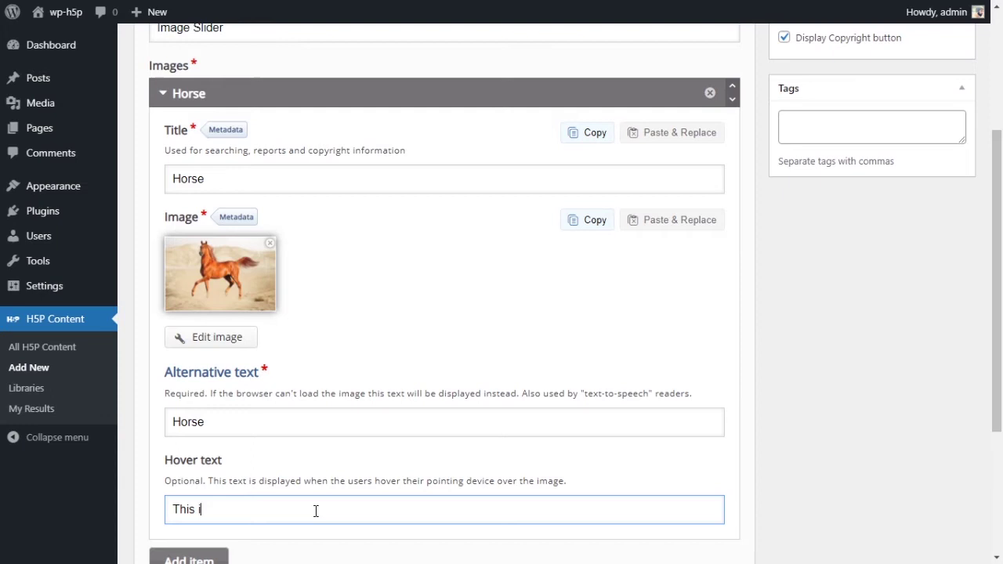
{"action": "type", "text": "s a horse"}
{"action": "scroll", "coordinate": [531, 383], "scroll_direction": "down", "scroll_amount": 2}
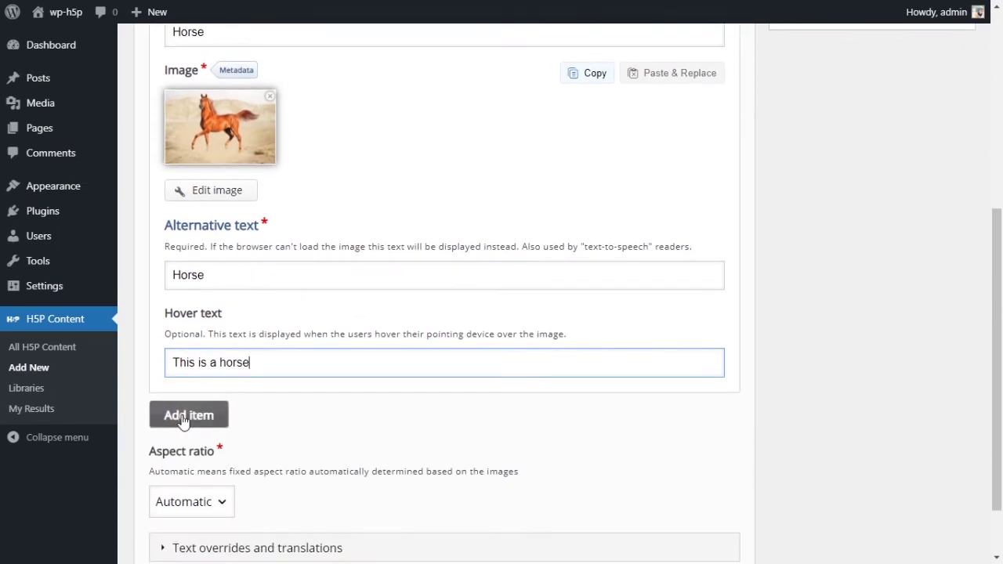
- Add a second slide 'Lake' with the lake photo, alt text 'lake' and hover text 'This is a lake'
{"action": "left_click", "coordinate": [180, 425]}
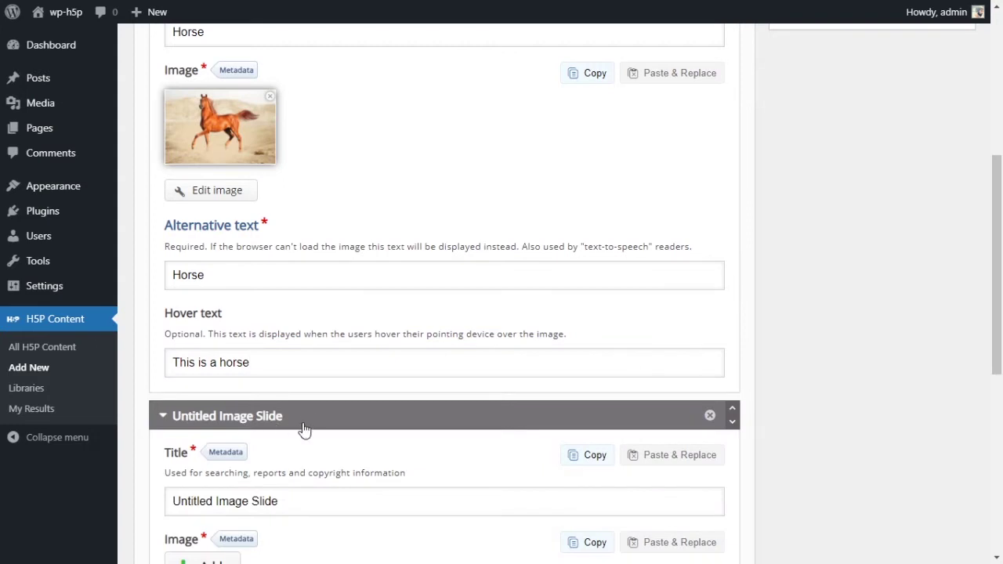
{"action": "scroll", "coordinate": [305, 431], "scroll_direction": "down", "scroll_amount": 1}
{"action": "scroll", "coordinate": [305, 430], "scroll_direction": "down", "scroll_amount": 3}
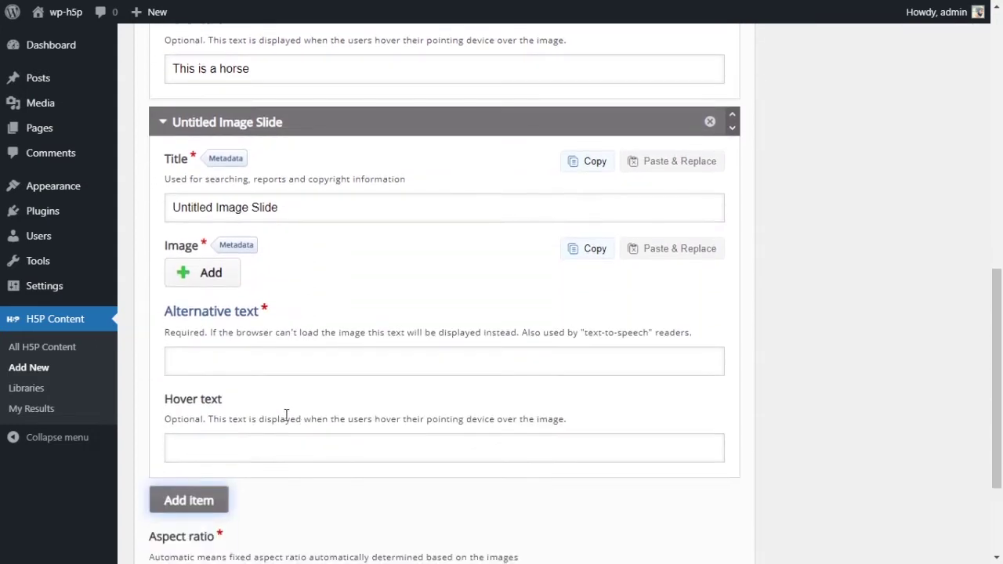
{"action": "triple_click", "coordinate": [262, 207]}
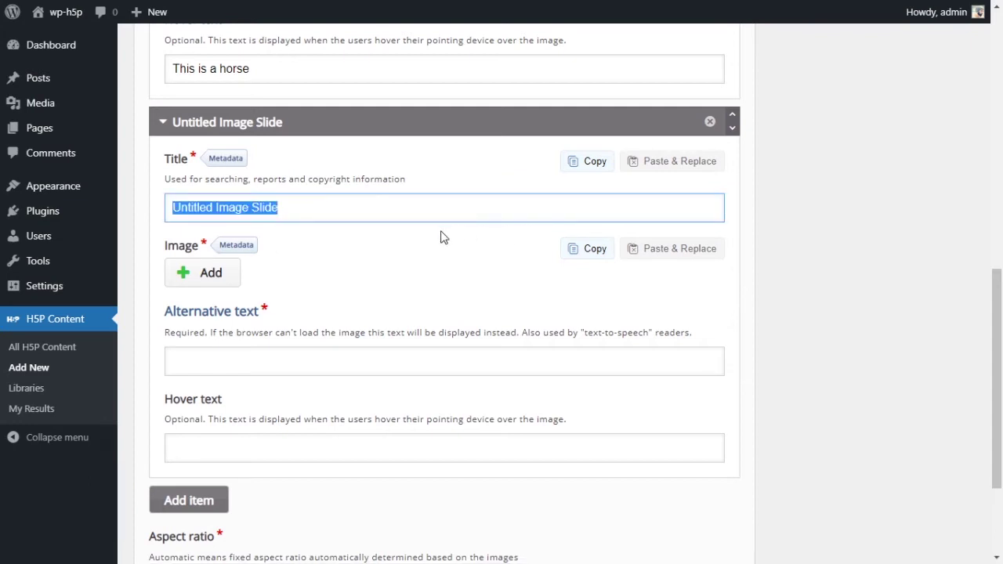
{"action": "type", "text": "Lake"}
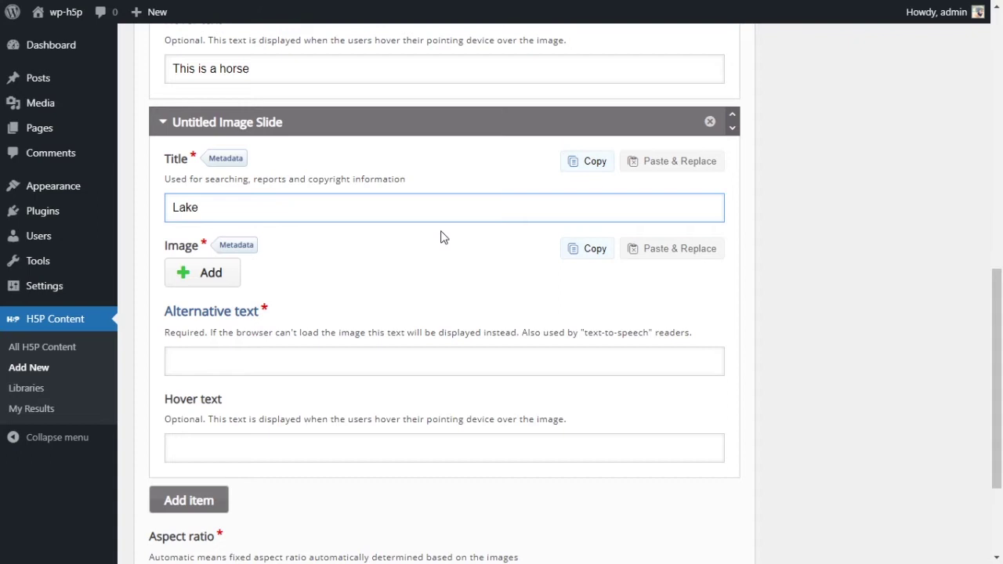
{"action": "left_click", "coordinate": [267, 280]}
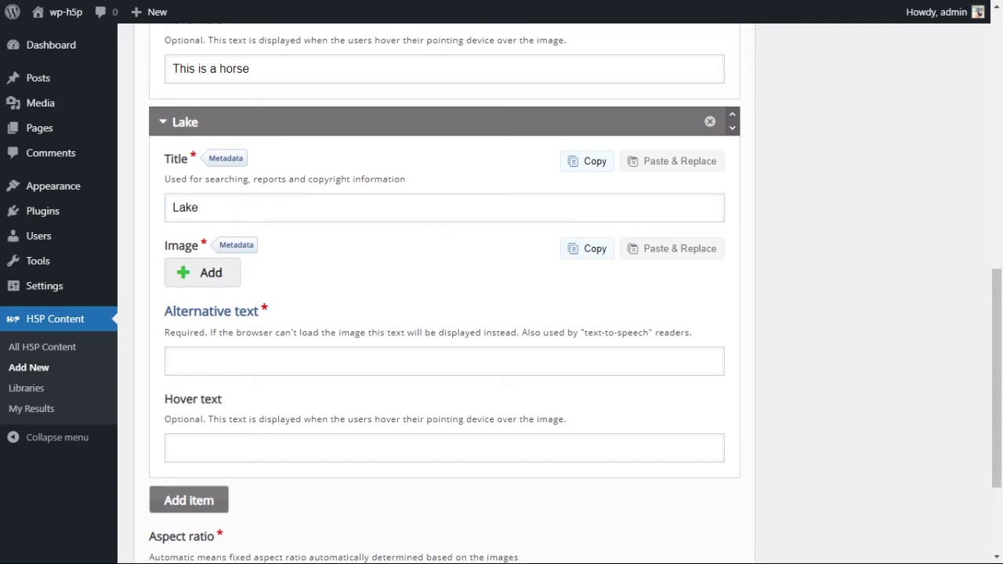
{"action": "left_click", "coordinate": [271, 368]}
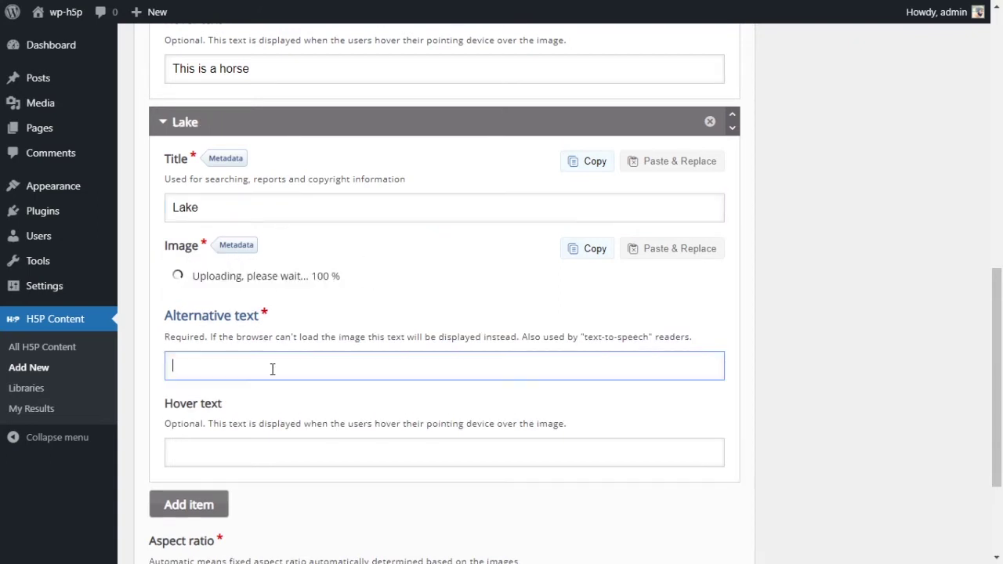
{"action": "type", "text": "lake"}
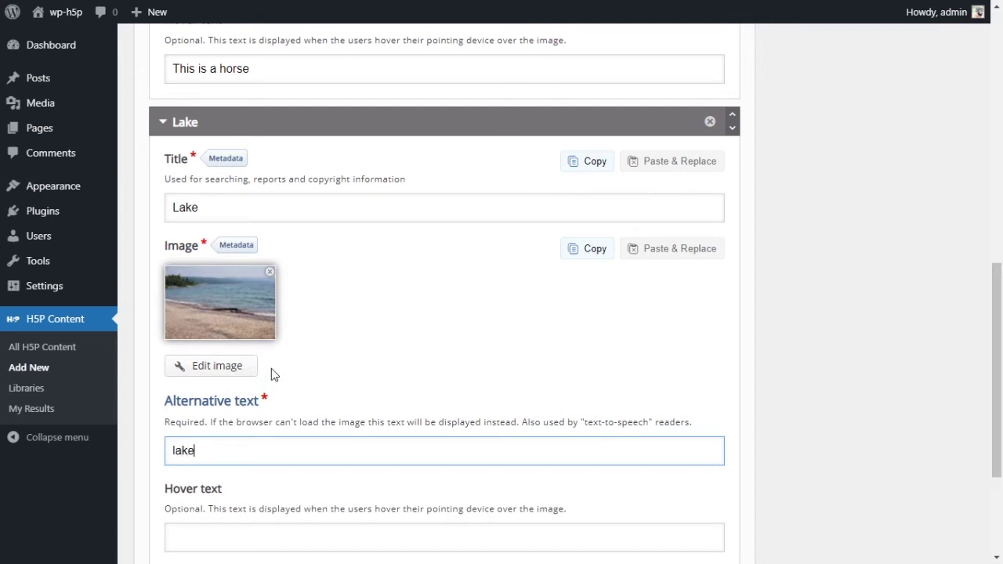
{"action": "key", "text": "Tab"}
{"action": "type", "text": "This is"}
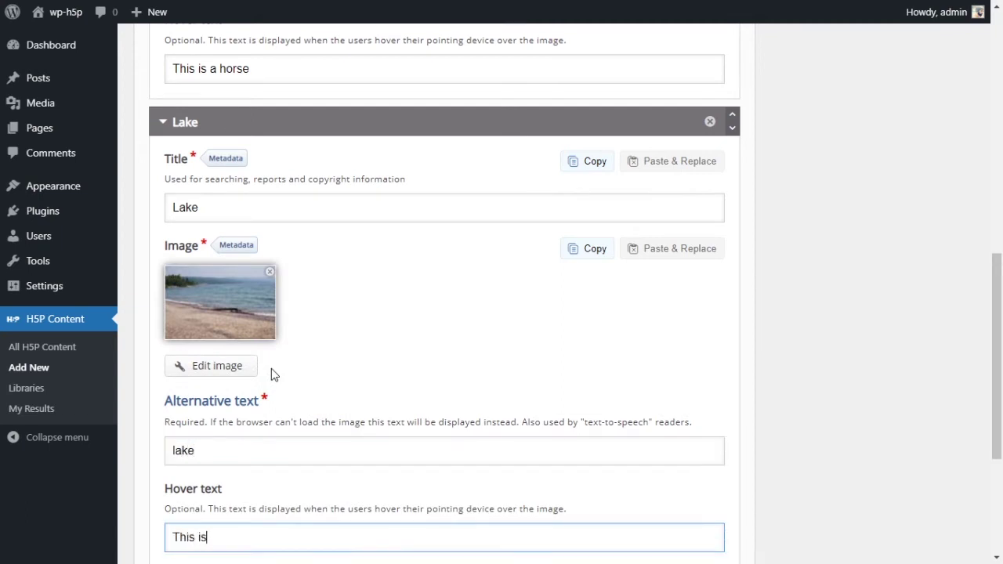
{"action": "type", "text": " a lake"}
{"action": "scroll", "coordinate": [272, 368], "scroll_direction": "down", "scroll_amount": 3}
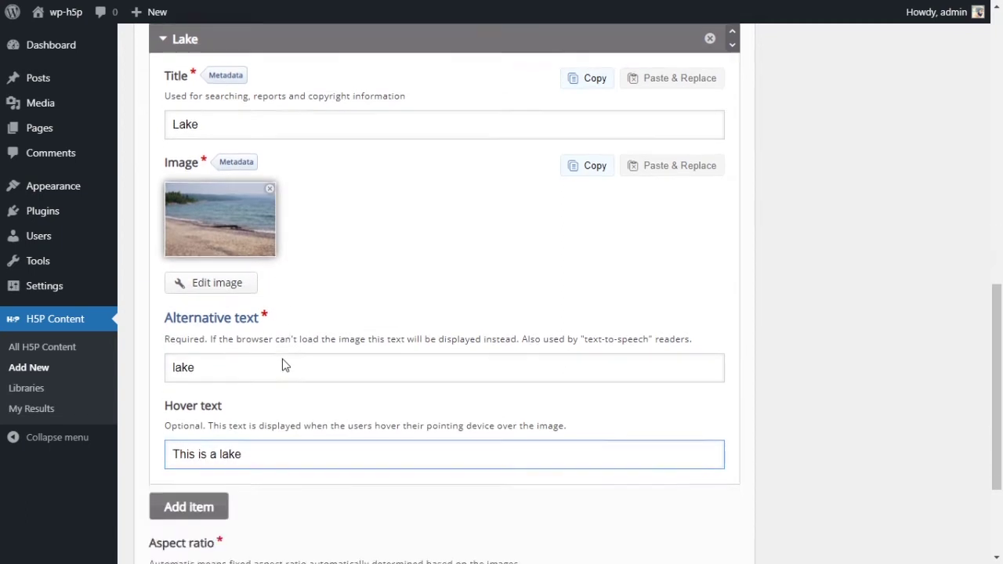
- Add a third slide and title it 'Grapefruit', fixing the capital G
{"action": "left_click", "coordinate": [203, 381]}
{"action": "scroll", "coordinate": [444, 384], "scroll_direction": "down", "scroll_amount": 3}
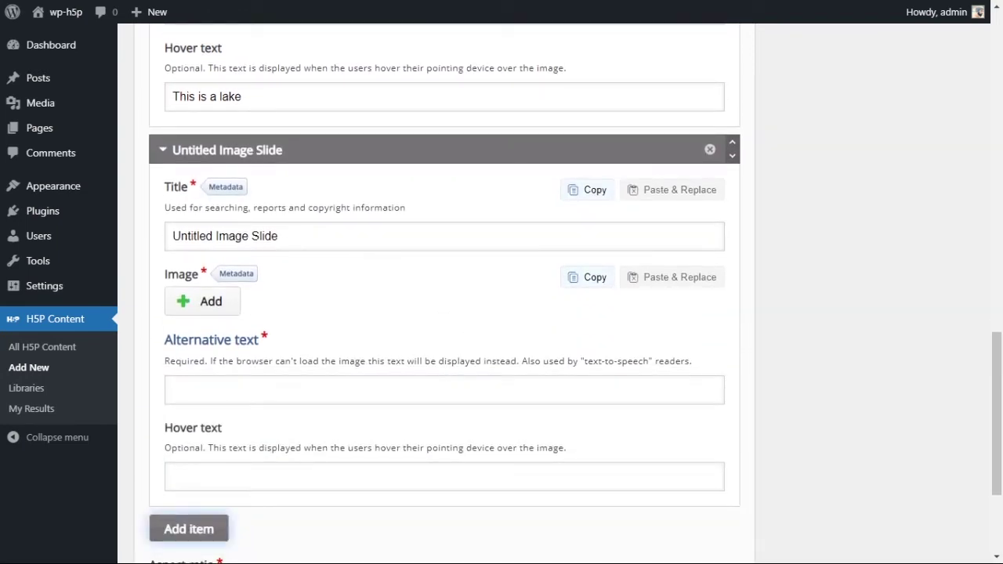
{"action": "triple_click", "coordinate": [277, 235]}
{"action": "type", "text": "g"}
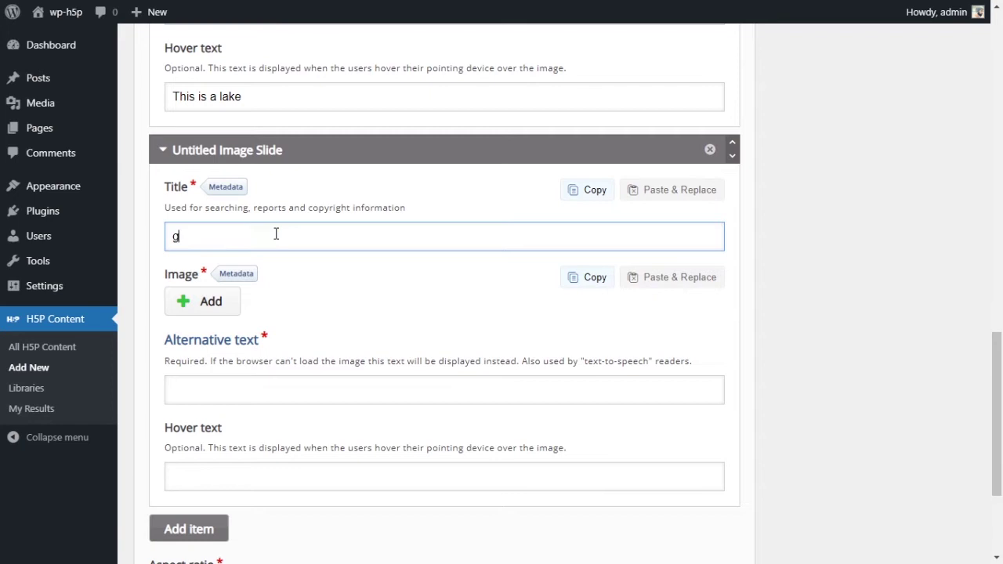
{"action": "type", "text": "rapefruit"}
{"action": "left_click", "coordinate": [179, 240]}
{"action": "key", "text": "BackSpace"}
{"action": "type", "text": "G"}
{"action": "left_click", "coordinate": [371, 383]}
- Give the Grapefruit slide its photo, alt text 'gf' and hover text 'This is a grapefruit'
{"action": "left_click", "coordinate": [198, 298]}
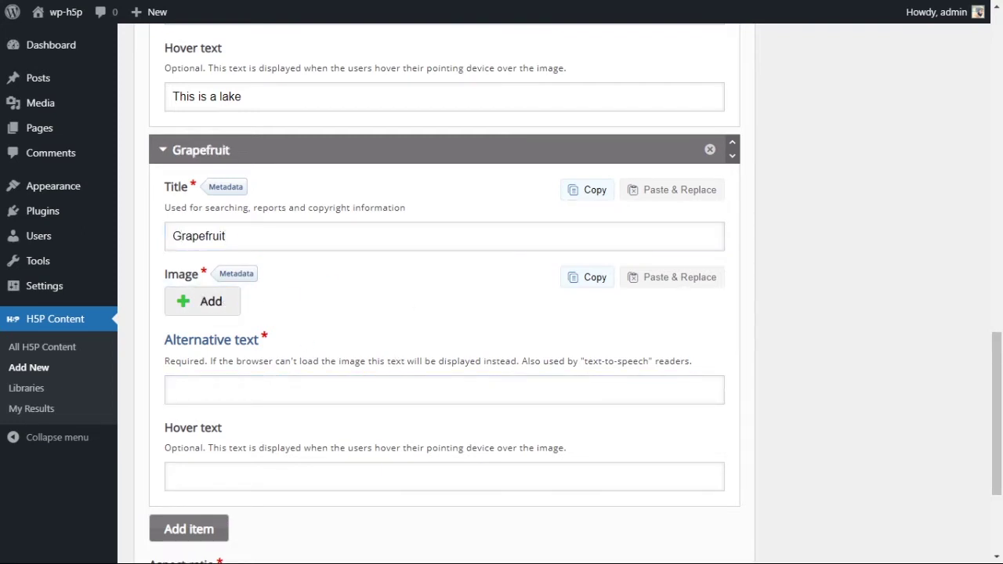
{"action": "scroll", "coordinate": [358, 352], "scroll_direction": "down", "scroll_amount": 2}
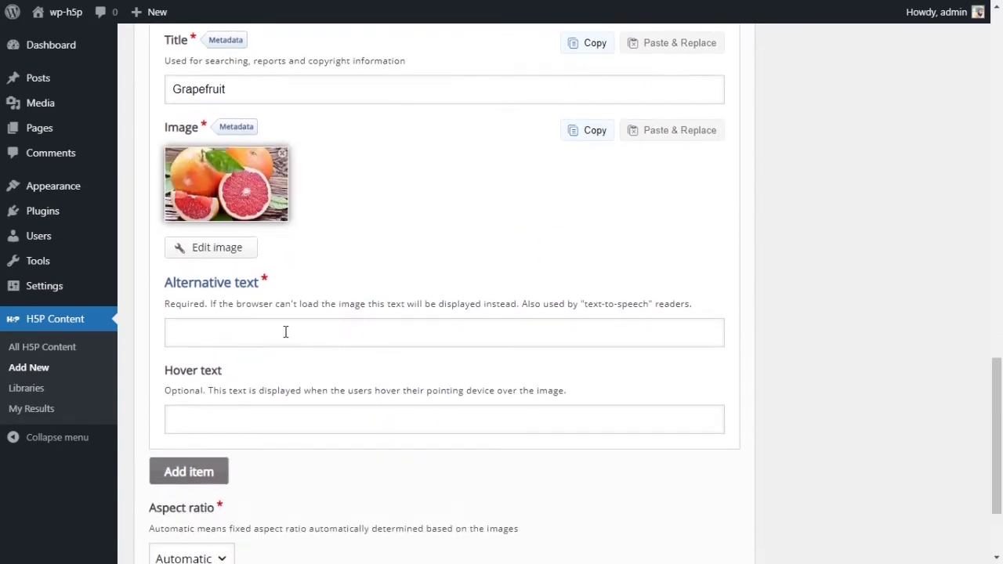
{"action": "left_click", "coordinate": [292, 331]}
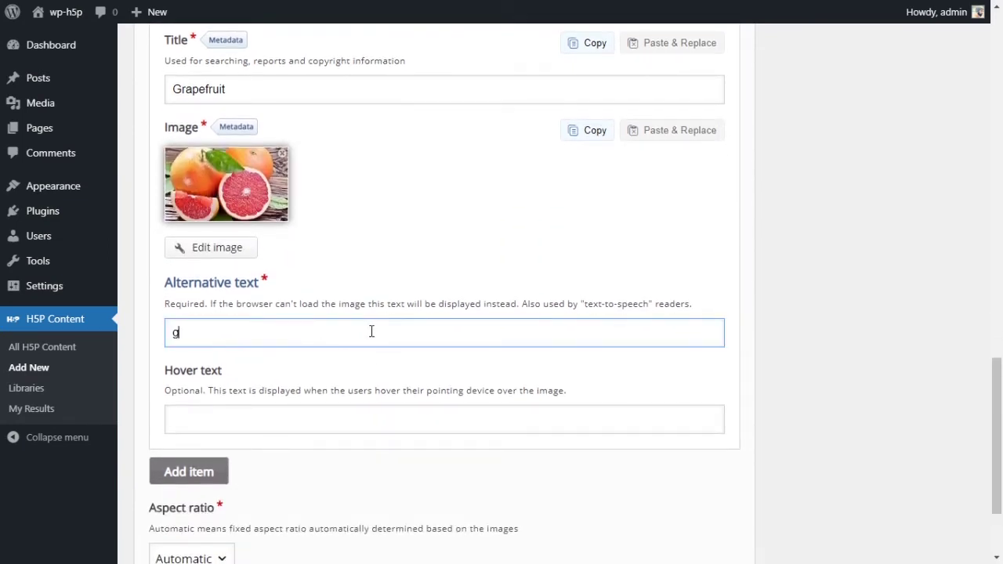
{"action": "left_click", "coordinate": [307, 402]}
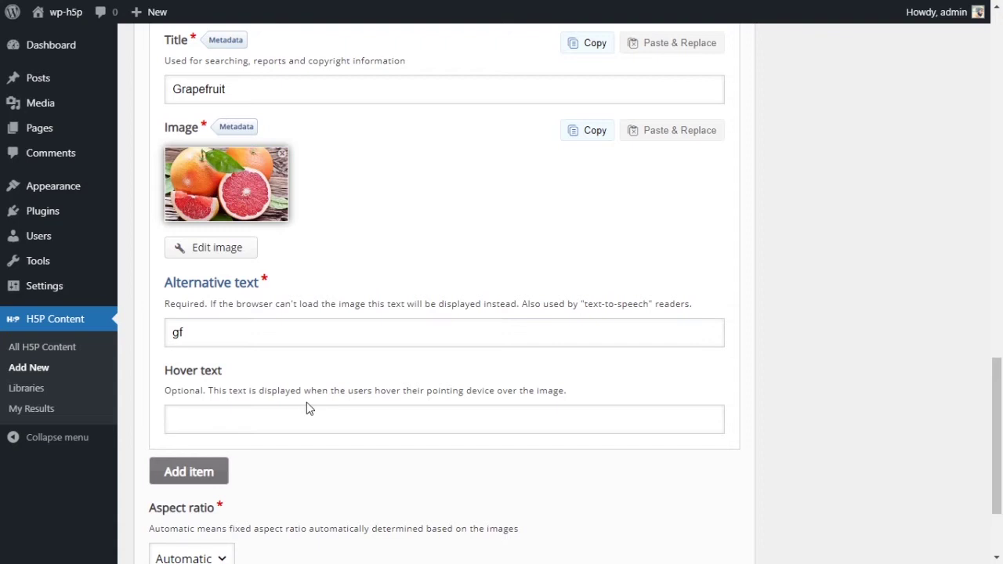
{"action": "left_click", "coordinate": [320, 422]}
{"action": "type", "text": "This is"}
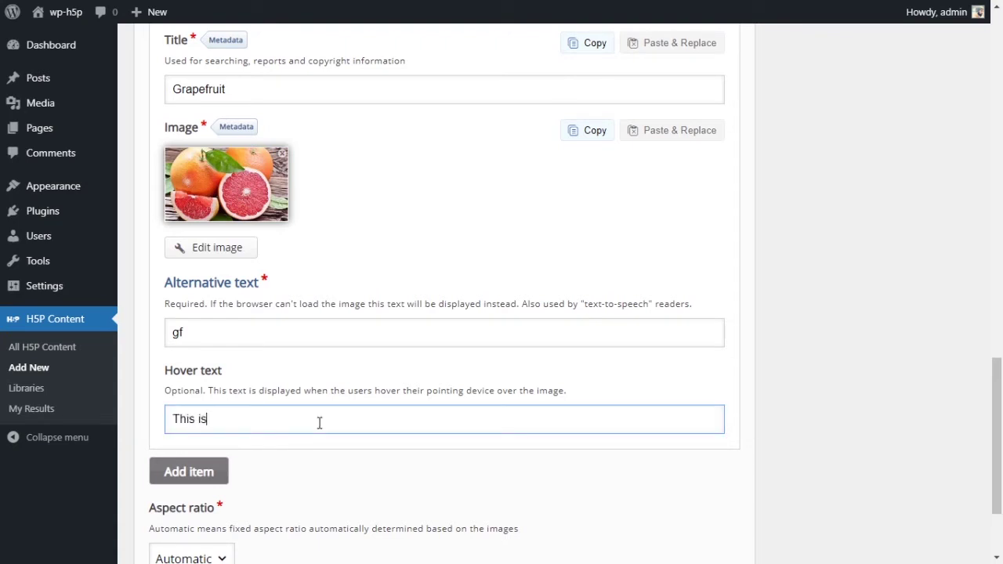
{"action": "type", "text": " a grape"}
{"action": "key", "text": "BackSpace"}
{"action": "type", "text": "pefruit"}
{"action": "scroll", "coordinate": [368, 423], "scroll_direction": "down", "scroll_amount": 1}
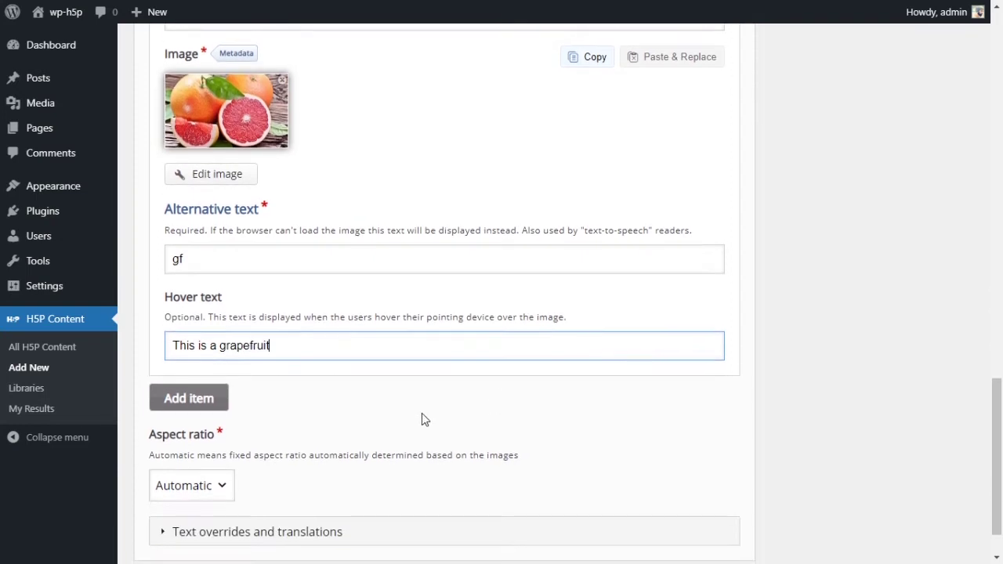
- Add a fourth slide and title it 'Mobile'
{"action": "left_click", "coordinate": [196, 399]}
{"action": "scroll", "coordinate": [374, 384], "scroll_direction": "down", "scroll_amount": 3}
{"action": "left_click", "coordinate": [321, 346]}
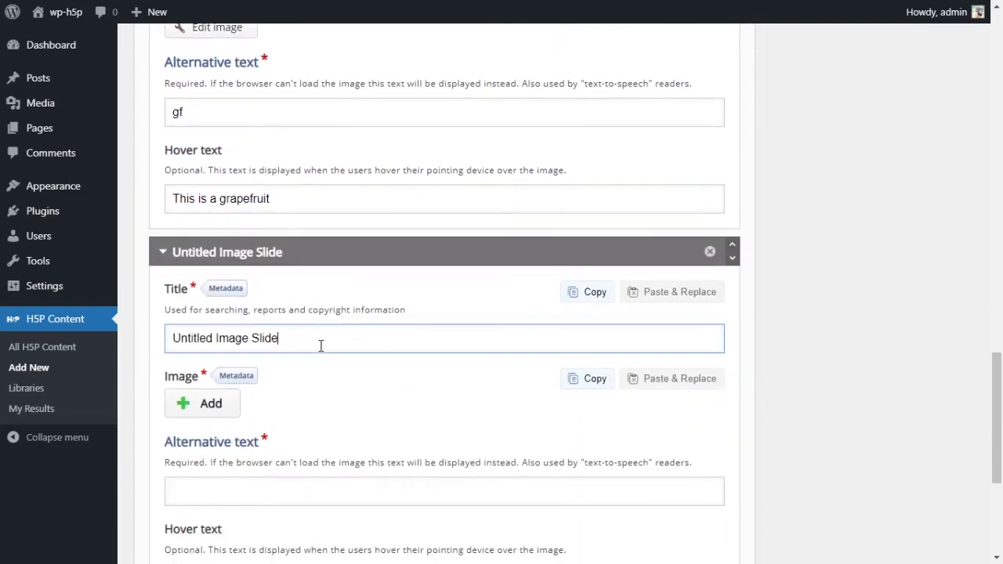
{"action": "triple_click", "coordinate": [320, 346]}
{"action": "type", "text": "Molle"}
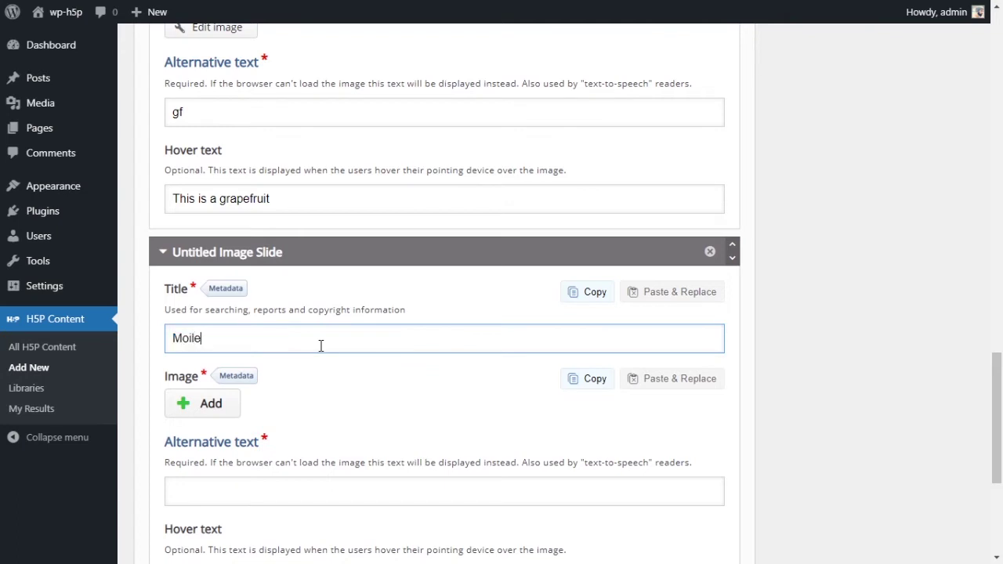
{"action": "left_click", "coordinate": [194, 338]}
{"action": "type", "text": "b"}
- Give the Mobile slide the phone image, alt text 'mobile' and hover text 'This is a mobile'
{"action": "left_click", "coordinate": [298, 396]}
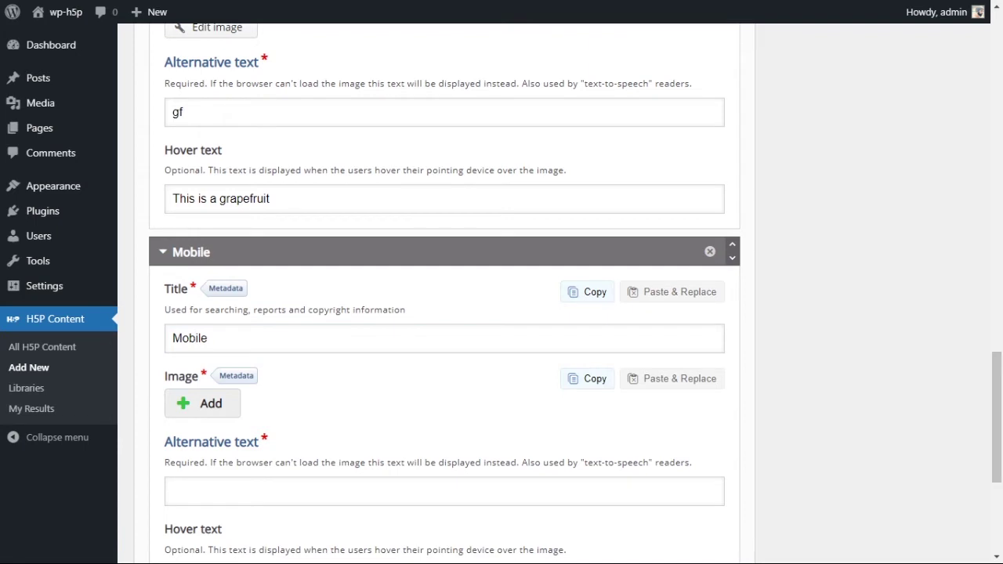
{"action": "scroll", "coordinate": [426, 358], "scroll_direction": "down", "scroll_amount": 2}
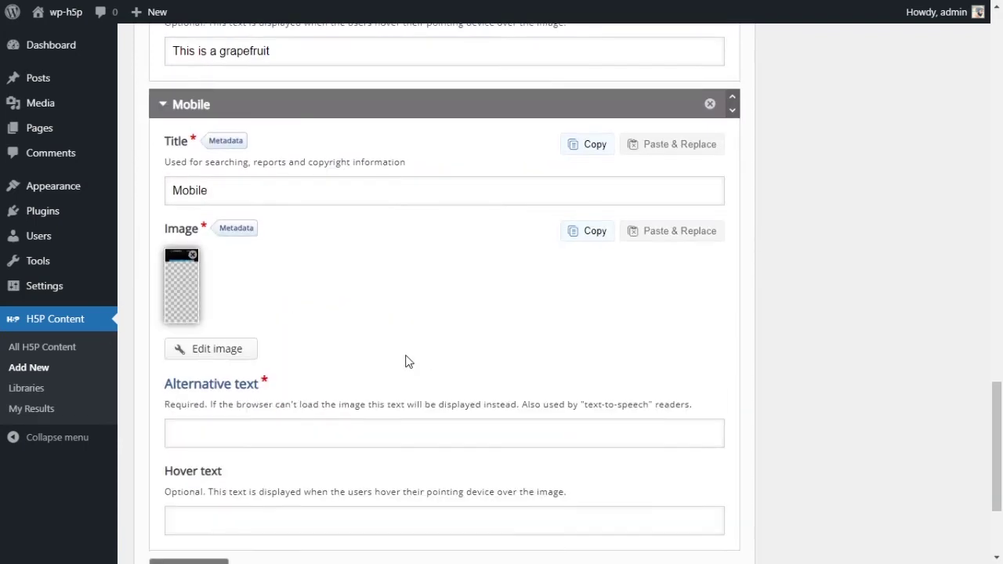
{"action": "scroll", "coordinate": [406, 362], "scroll_direction": "down", "scroll_amount": 1}
{"action": "left_click", "coordinate": [291, 359]}
{"action": "type", "text": "mo"}
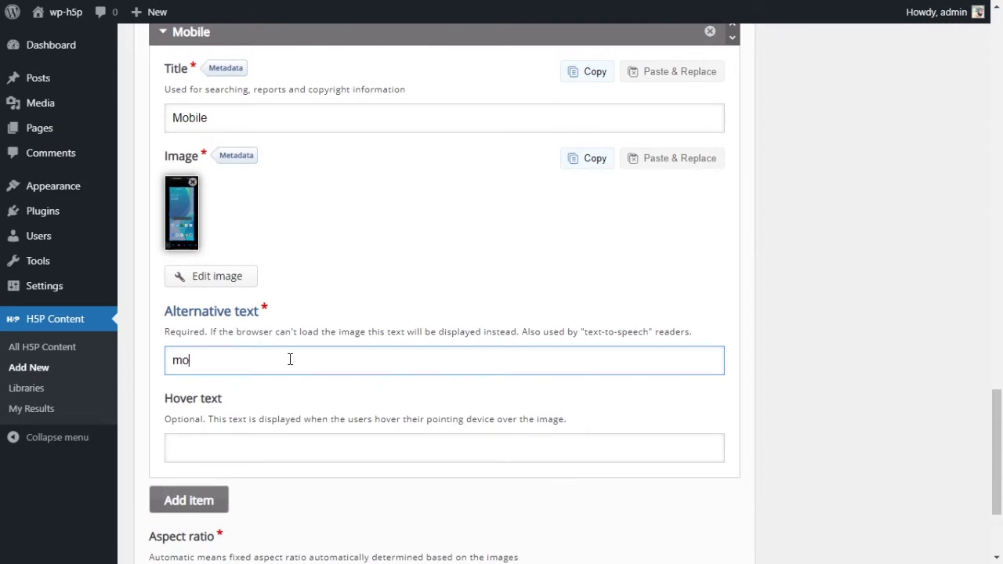
{"action": "type", "text": "bile"}
{"action": "key", "text": "Tab"}
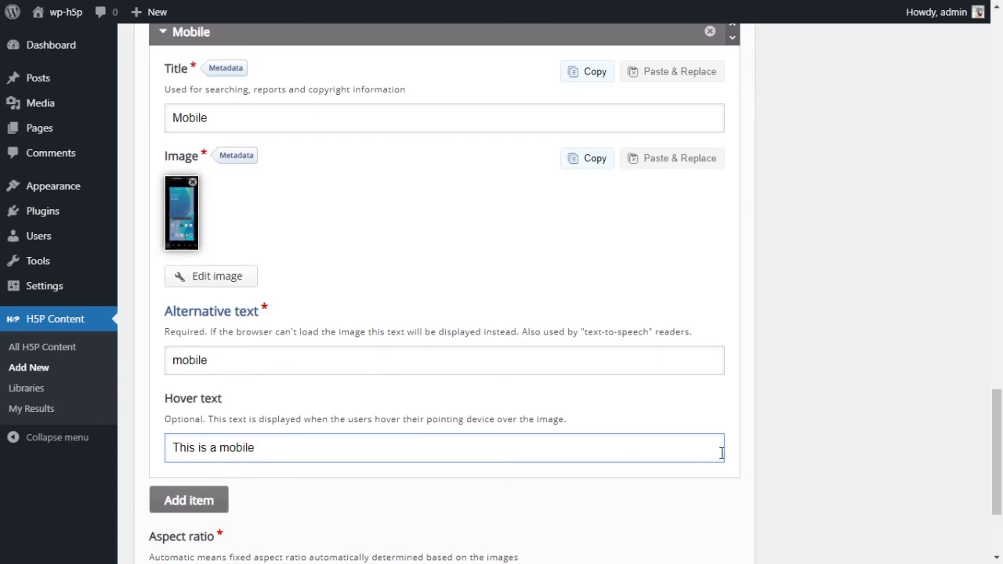
{"action": "left_click", "coordinate": [800, 447]}
{"action": "scroll", "coordinate": [799, 448], "scroll_direction": "up", "scroll_amount": 15}
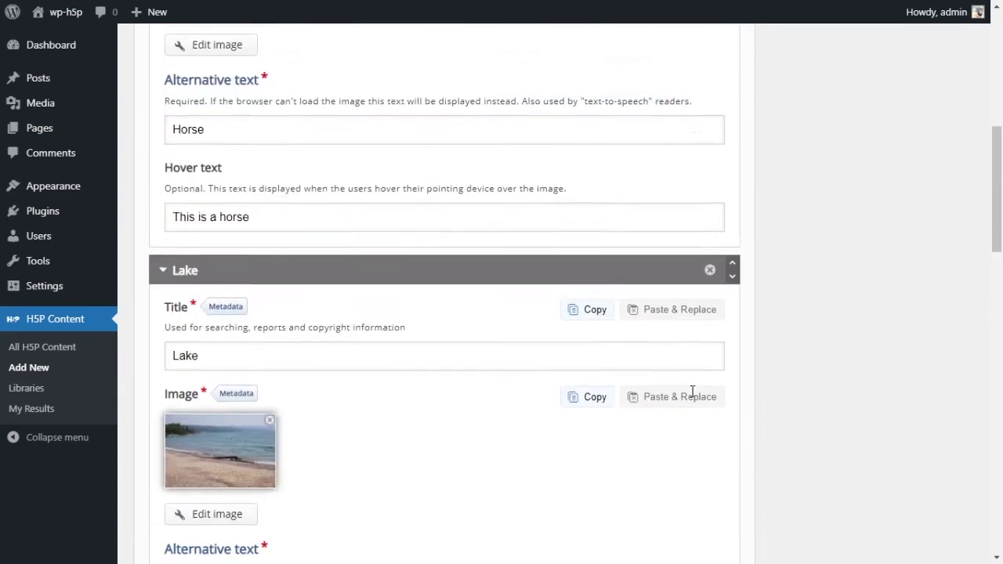
{"action": "scroll", "coordinate": [692, 392], "scroll_direction": "down", "scroll_amount": 15}
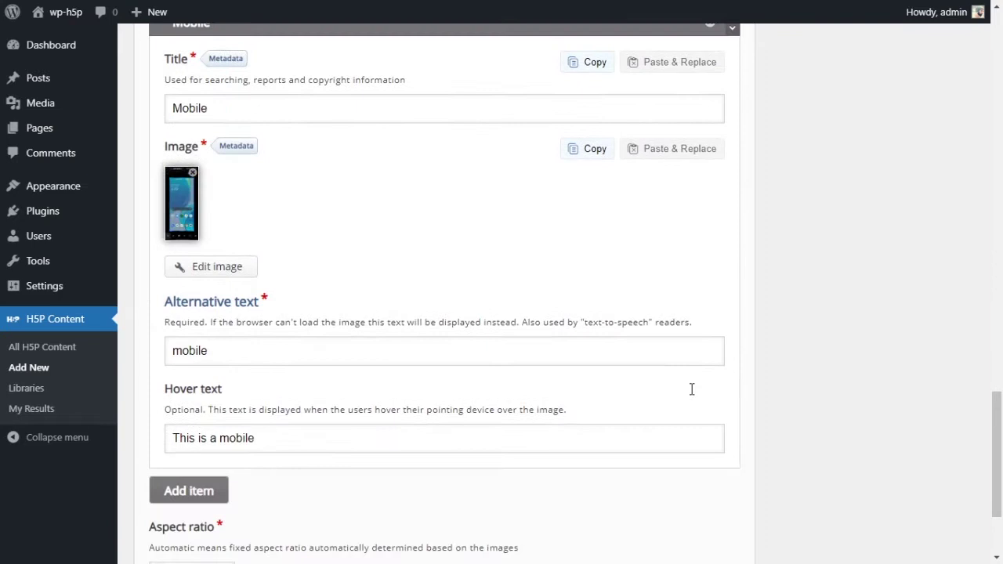
{"action": "scroll", "coordinate": [693, 390], "scroll_direction": "down", "scroll_amount": 2}
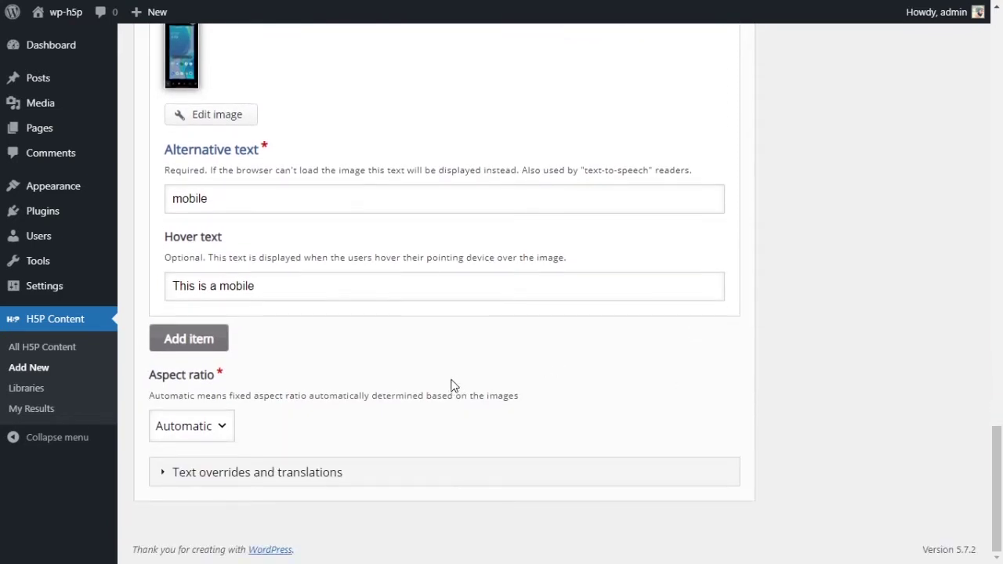
- Highlight the Aspect ratio heading and its explanation text for emphasis
{"action": "left_click_drag", "start_coordinate": [149, 375], "coordinate": [223, 379]}
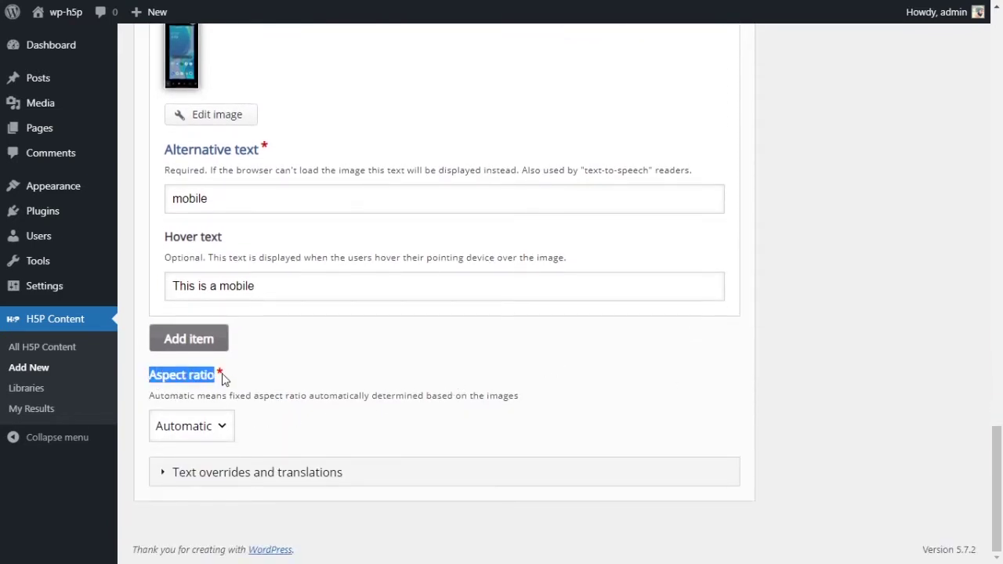
{"action": "left_click", "coordinate": [230, 390]}
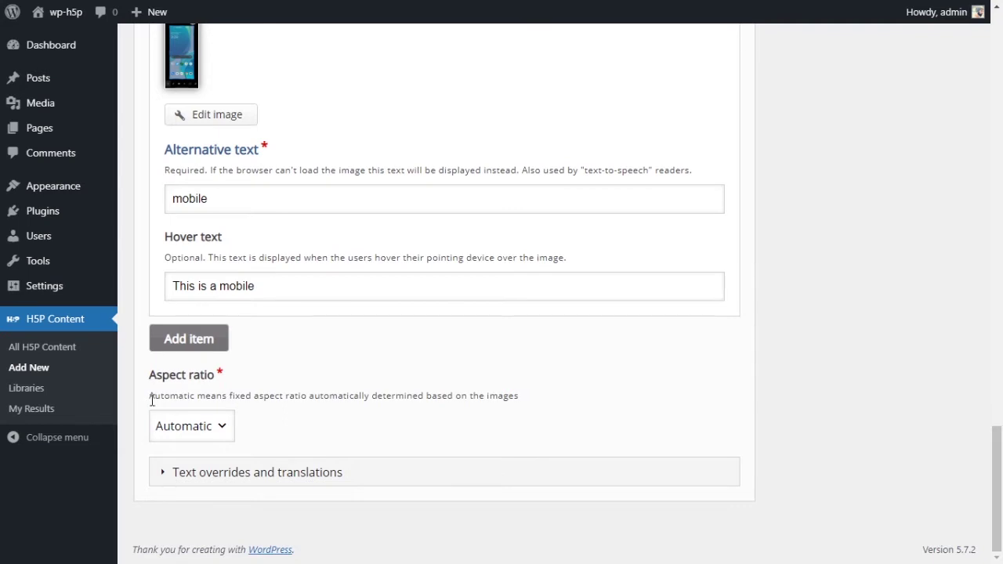
{"action": "left_click_drag", "start_coordinate": [152, 400], "coordinate": [376, 395]}
{"action": "left_click", "coordinate": [377, 394]}
- Change the slider's aspect ratio from Automatic to Not fixed
{"action": "left_click", "coordinate": [220, 419]}
{"action": "key", "text": "Down"}
{"action": "left_click", "coordinate": [290, 455]}
- Expand Text overrides and translations down to the Image Slider's Next Image label settings
{"action": "left_click", "coordinate": [208, 483]}
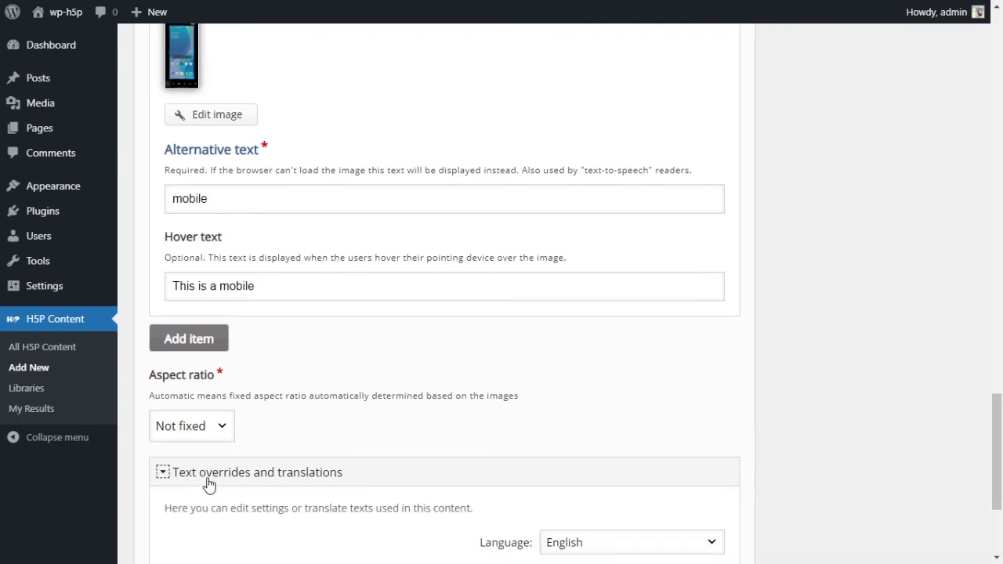
{"action": "scroll", "coordinate": [235, 471], "scroll_direction": "down", "scroll_amount": 3}
{"action": "left_click", "coordinate": [230, 392]}
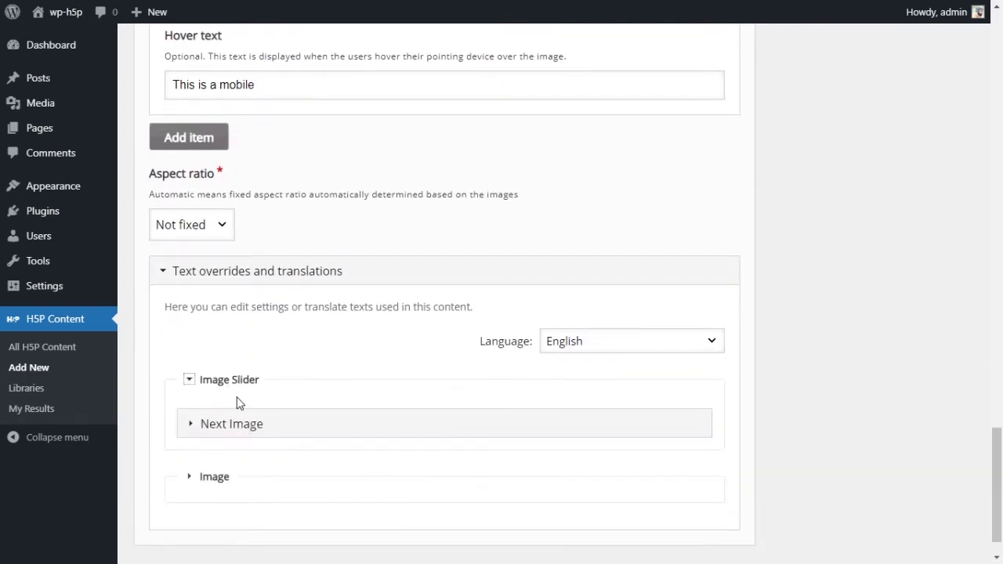
{"action": "scroll", "coordinate": [240, 405], "scroll_direction": "down", "scroll_amount": 1}
{"action": "left_click", "coordinate": [213, 435]}
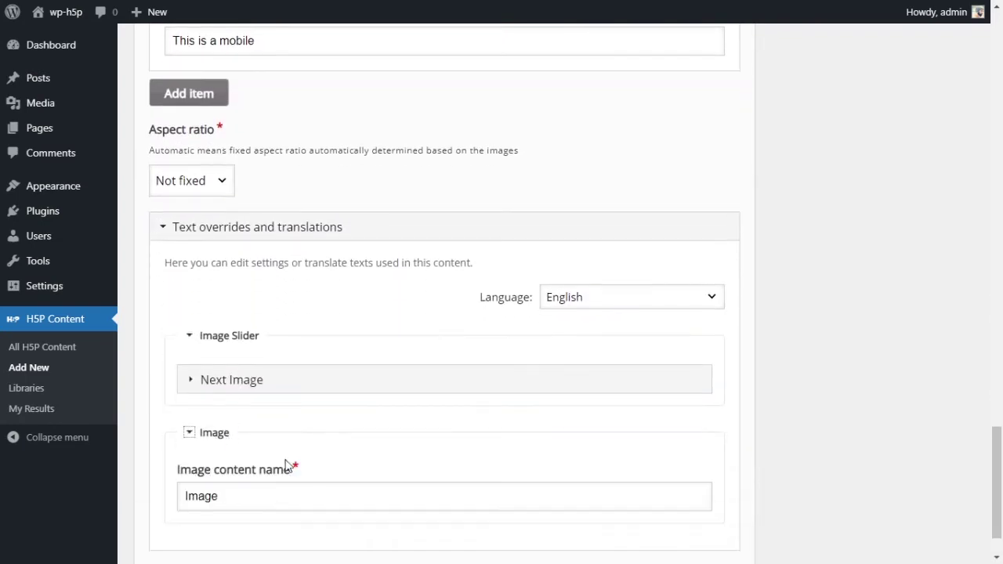
{"action": "left_click", "coordinate": [206, 380]}
{"action": "scroll", "coordinate": [306, 476], "scroll_direction": "down", "scroll_amount": 3}
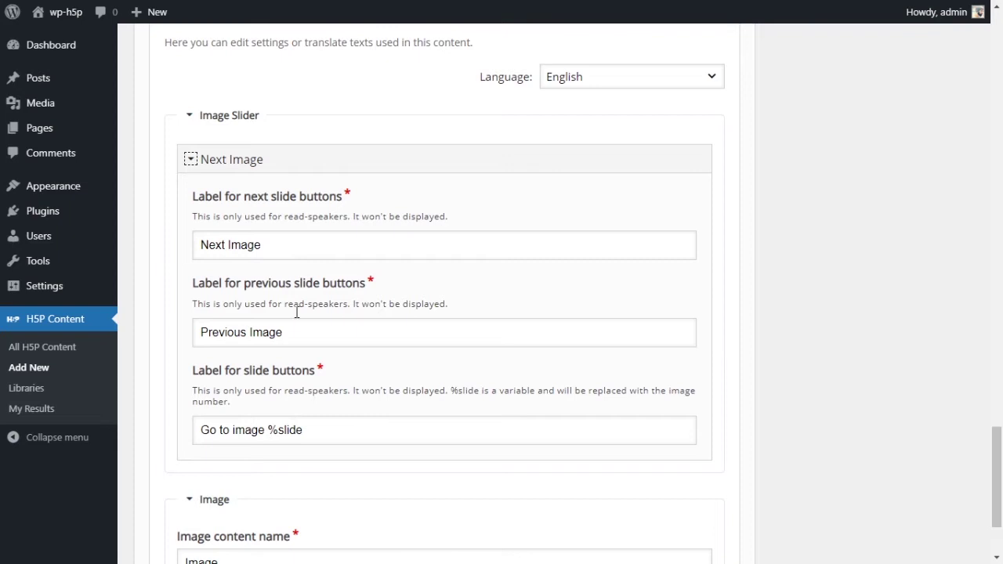
- Shorten the slide button labels from 'Next Image' and 'Previous Image' to 'Next' and 'Previous'
{"action": "left_click_drag", "start_coordinate": [266, 245], "coordinate": [190, 246]}
{"action": "left_click", "coordinate": [216, 249]}
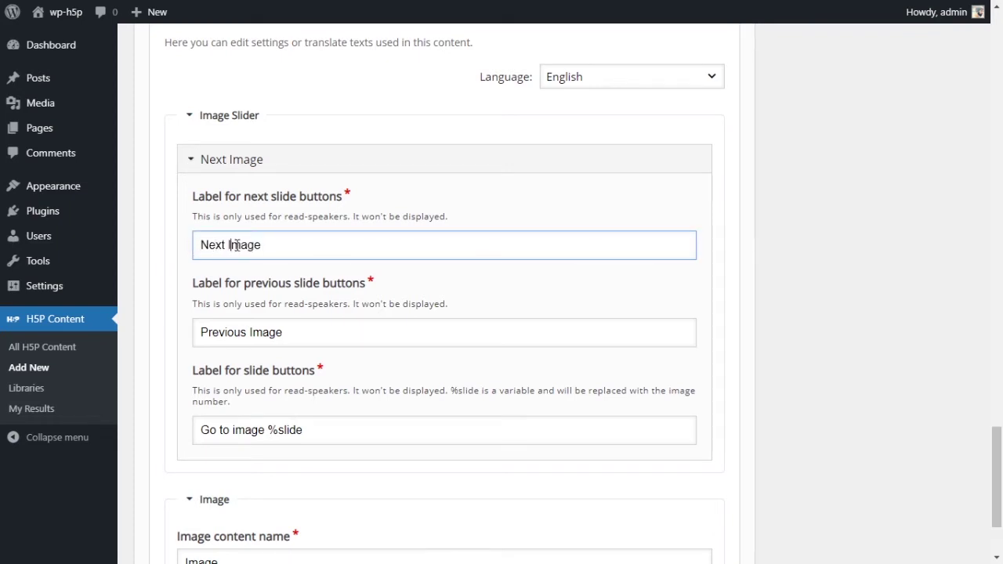
{"action": "double_click", "coordinate": [236, 246]}
{"action": "key", "text": "BackSpace"}
{"action": "left_click", "coordinate": [306, 324]}
{"action": "key", "text": "BackSpace"}
{"action": "key", "text": "BackSpace"}
{"action": "key", "text": "BackSpace"}
{"action": "key", "text": "BackSpace"}
{"action": "key", "text": "BackSpace"}
{"action": "key", "text": "BackSpace"}
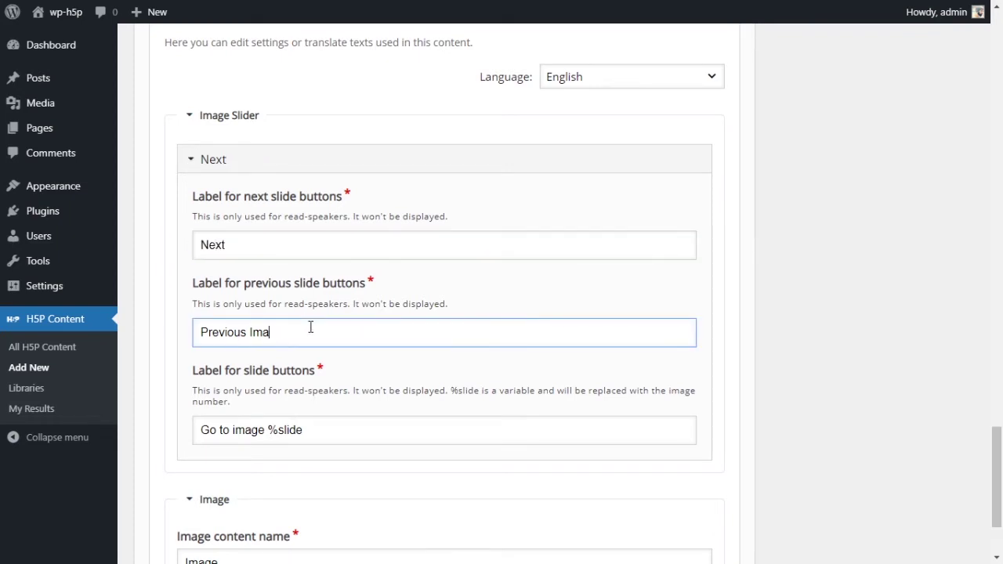
{"action": "left_click", "coordinate": [265, 247]}
{"action": "left_click", "coordinate": [793, 274]}
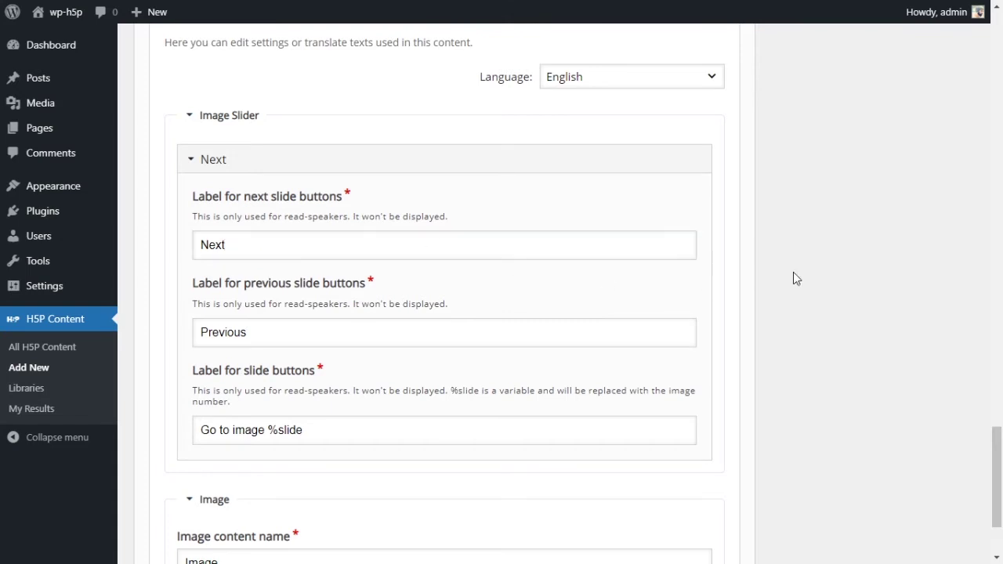
- Check the translation language choices, leaving the language on English
{"action": "scroll", "coordinate": [798, 290], "scroll_direction": "up", "scroll_amount": 3}
{"action": "left_click", "coordinate": [593, 308]}
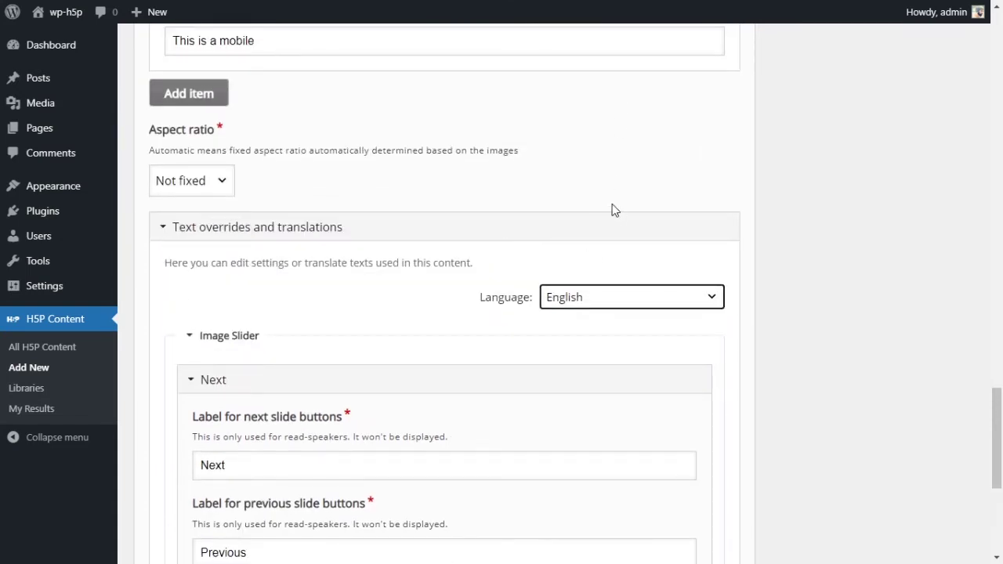
{"action": "left_click", "coordinate": [822, 297]}
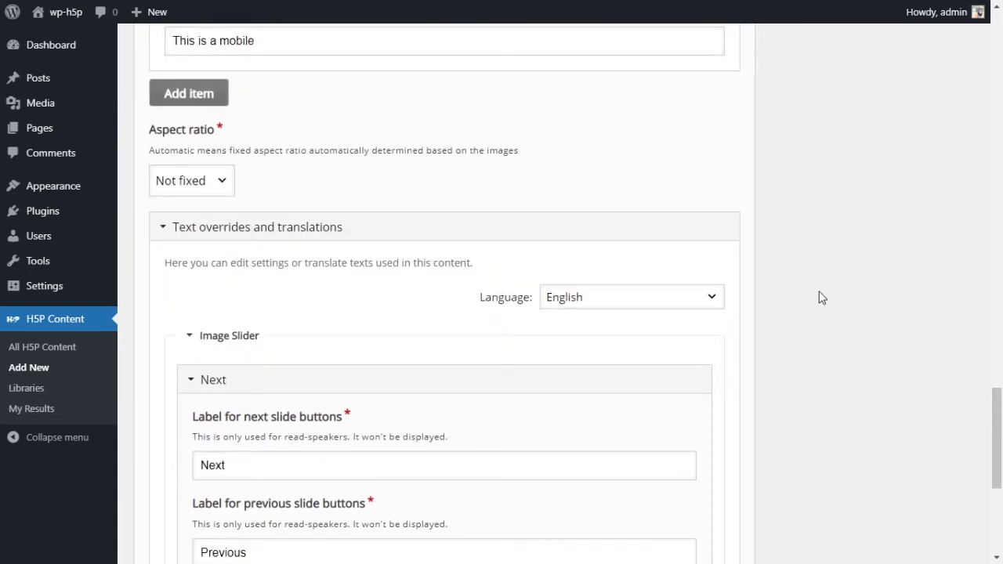
- Collapse the Text overrides and translations section, briefly highlighting the word Automatic
{"action": "left_click", "coordinate": [163, 234]}
{"action": "left_click_drag", "start_coordinate": [154, 396], "coordinate": [201, 394]}
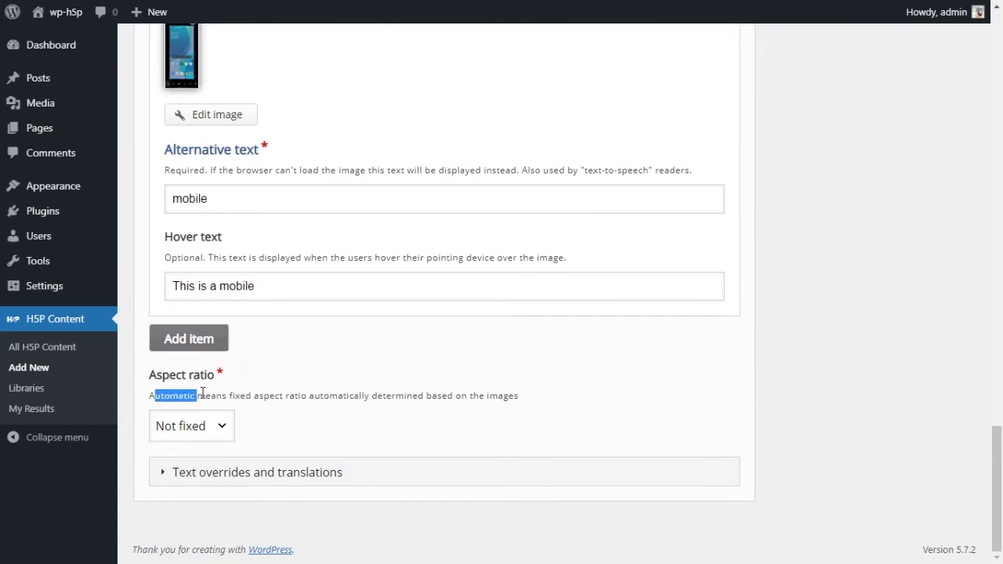
{"action": "left_click", "coordinate": [267, 428]}
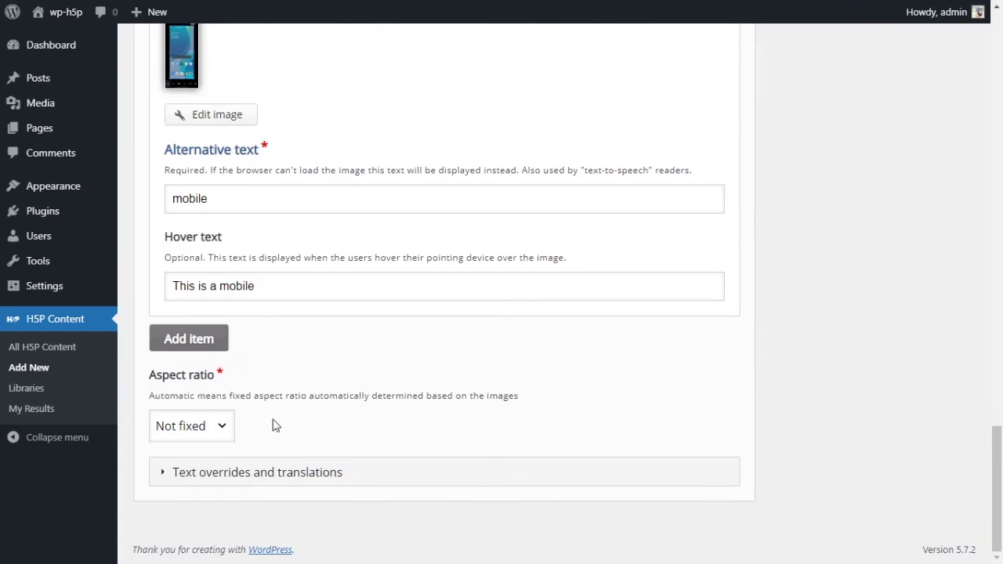
- Uncheck 'Display toolbar below content' in Display Options and create the Image Slider
{"action": "left_click_drag", "start_coordinate": [1000, 429], "coordinate": [1001, 43]}
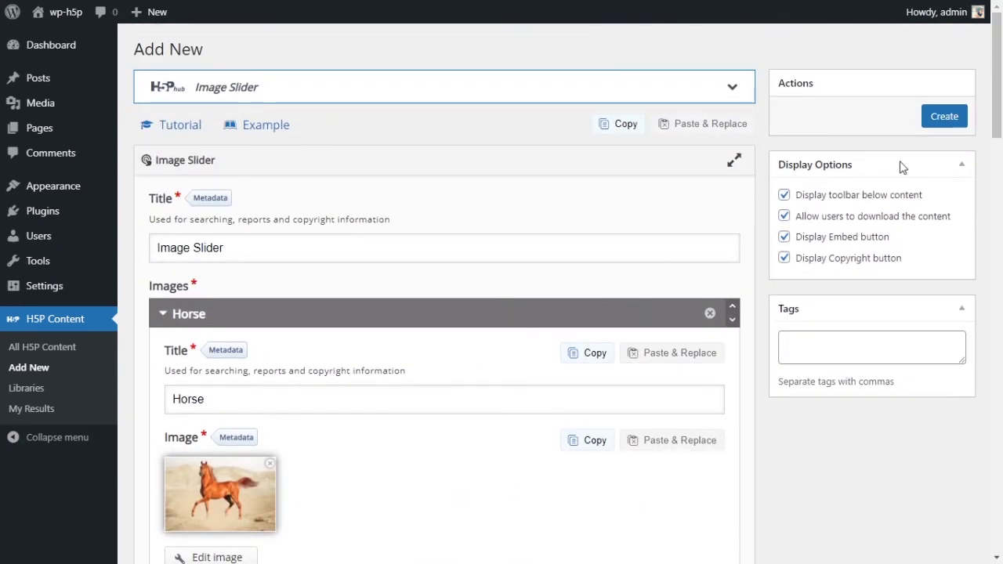
{"action": "left_click", "coordinate": [824, 198]}
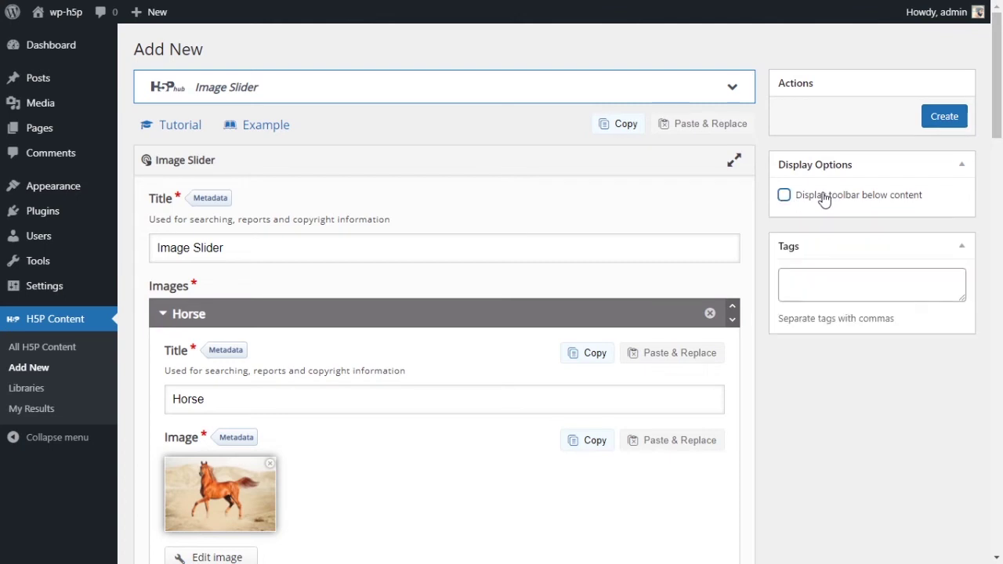
{"action": "left_click", "coordinate": [942, 117]}
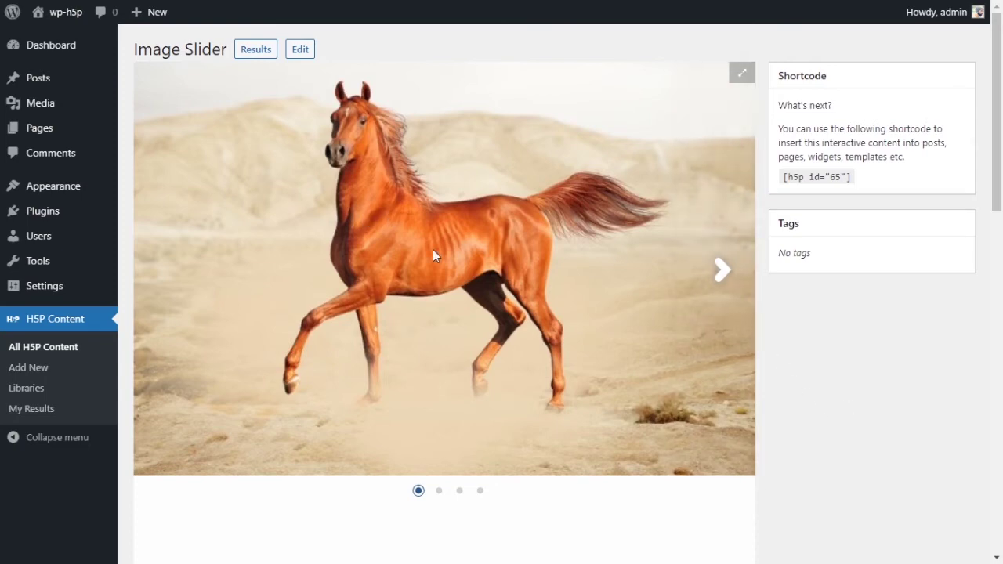
- Page back and forth through the horse, beach and grapefruit slides using the arrows and dots
{"action": "left_click", "coordinate": [727, 299]}
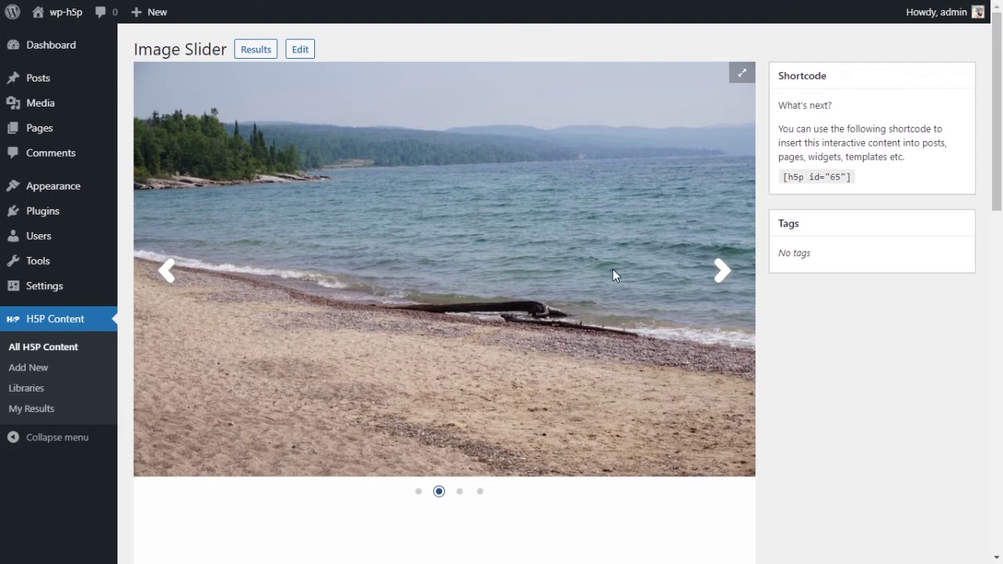
{"action": "left_click", "coordinate": [167, 271]}
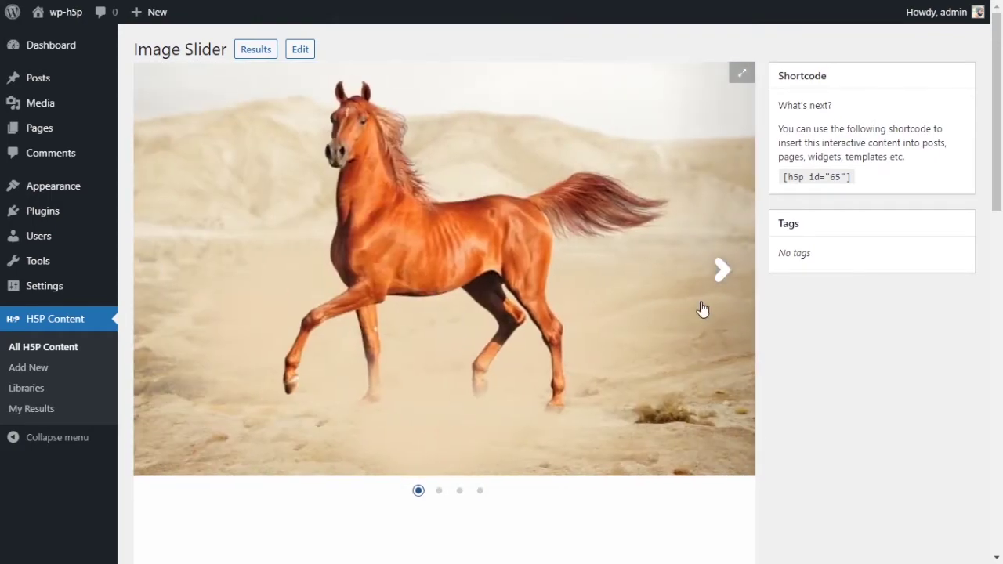
{"action": "left_click", "coordinate": [709, 298]}
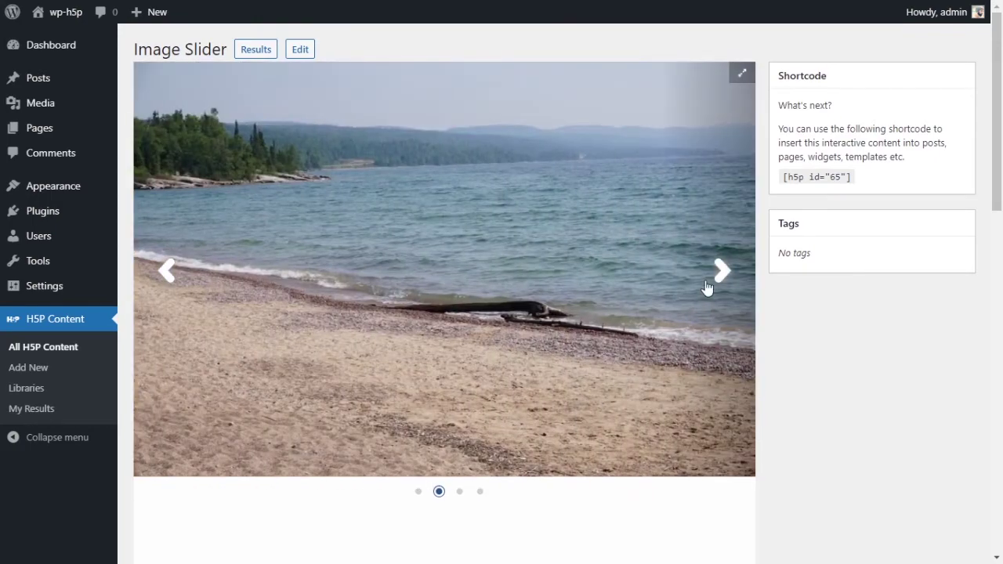
{"action": "left_click", "coordinate": [708, 286]}
{"action": "left_click", "coordinate": [160, 261]}
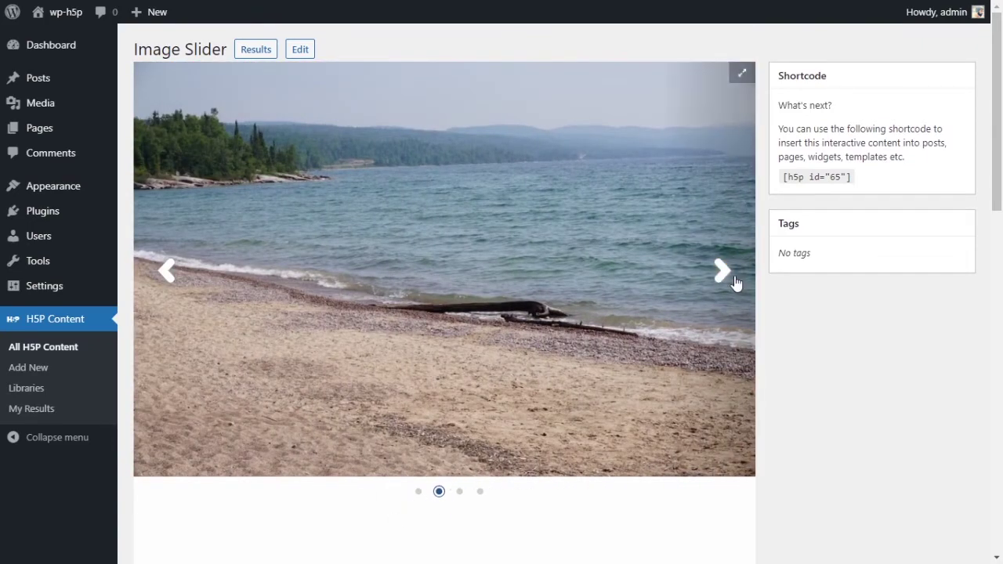
{"action": "left_click", "coordinate": [722, 272]}
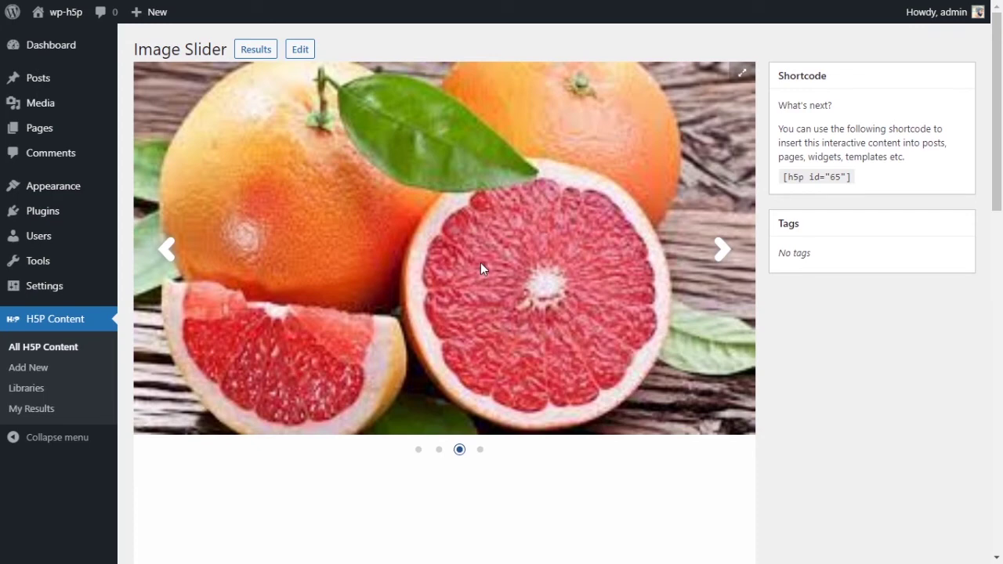
{"action": "left_click", "coordinate": [171, 257]}
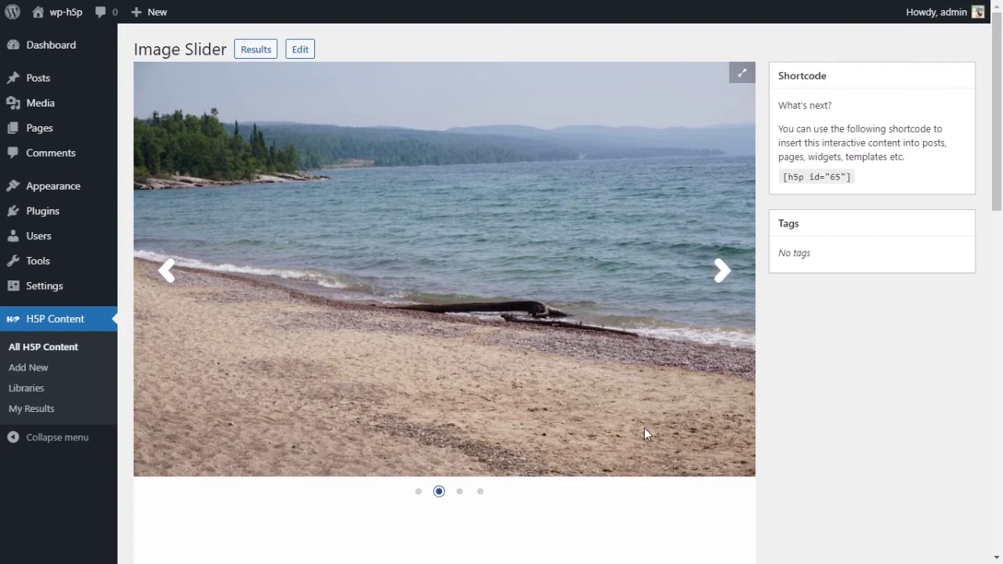
{"action": "left_click", "coordinate": [722, 272]}
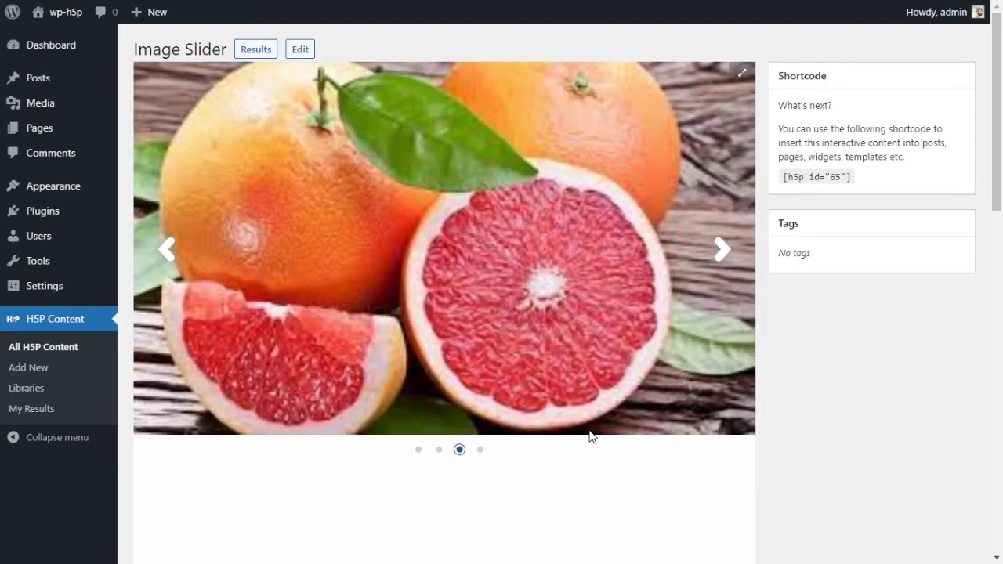
{"action": "left_click", "coordinate": [439, 452]}
{"action": "left_click", "coordinate": [418, 492]}
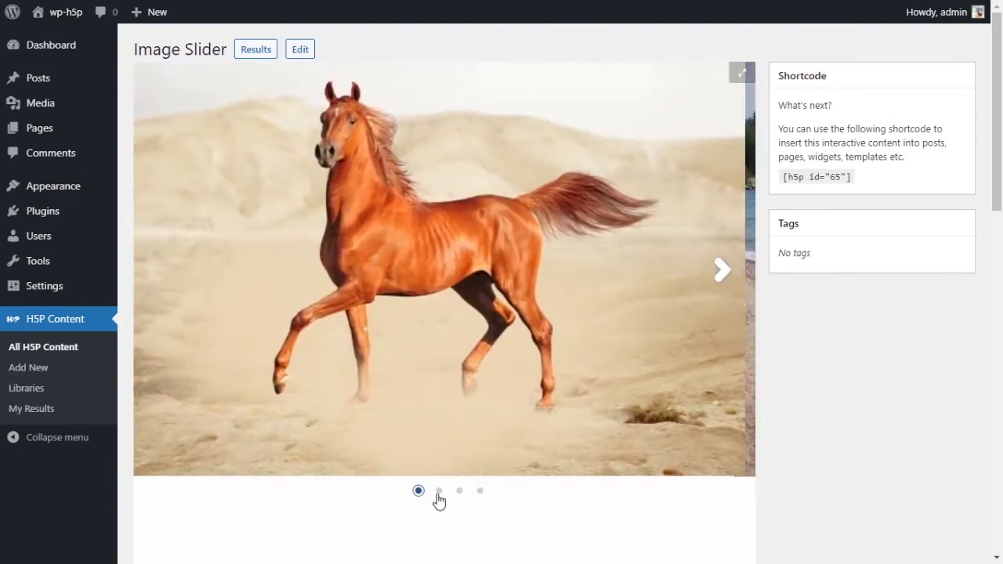
{"action": "left_click", "coordinate": [439, 494]}
{"action": "left_click", "coordinate": [460, 494]}
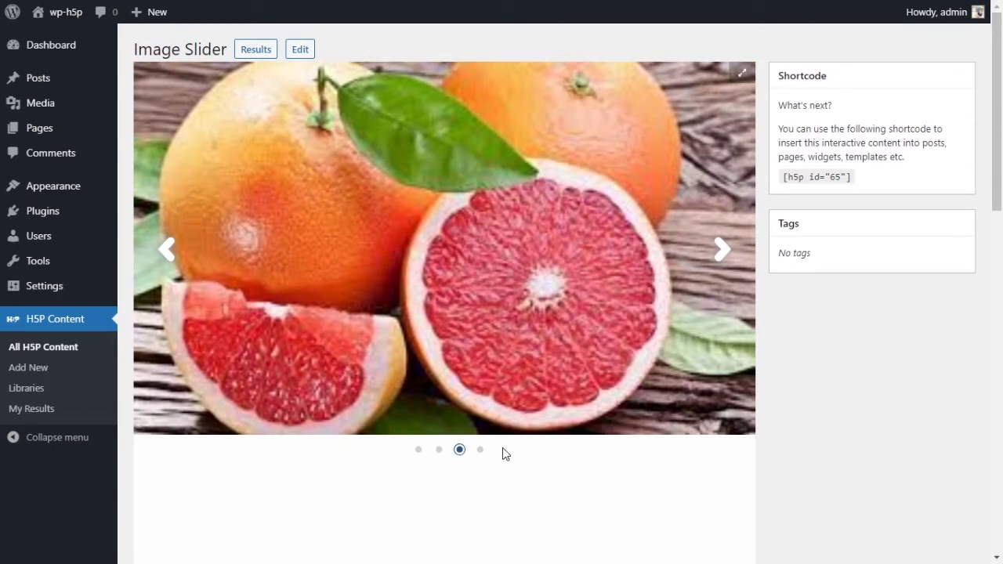
{"action": "left_click", "coordinate": [479, 450]}
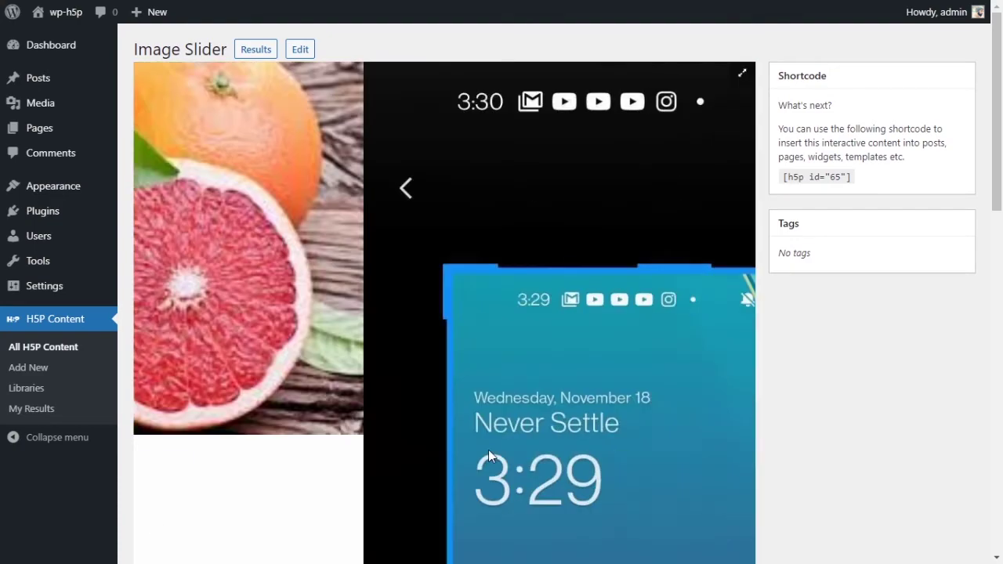
{"action": "scroll", "coordinate": [520, 407], "scroll_direction": "down", "scroll_amount": 10}
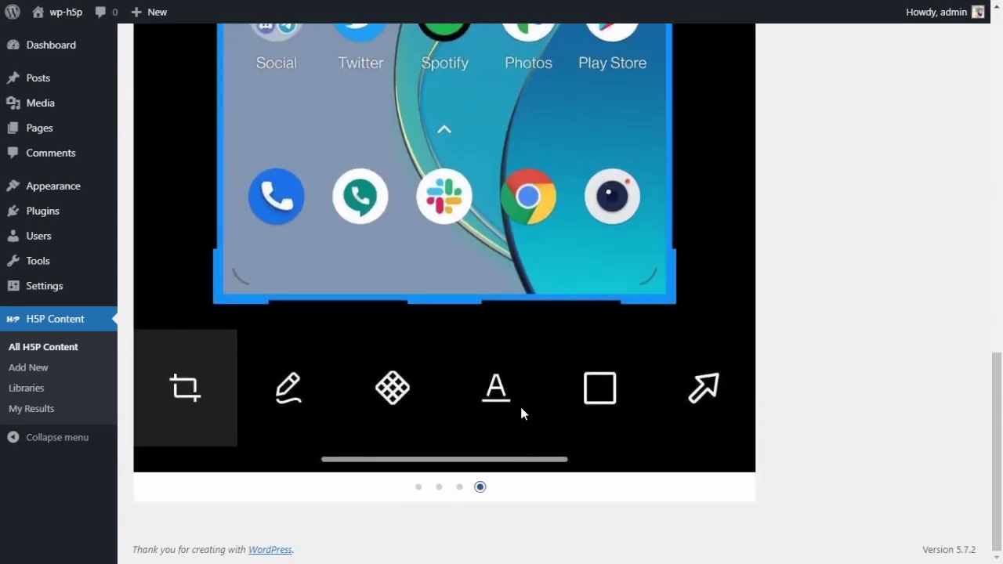
{"action": "left_click", "coordinate": [418, 487]}
{"action": "scroll", "coordinate": [584, 484], "scroll_direction": "up", "scroll_amount": 5}
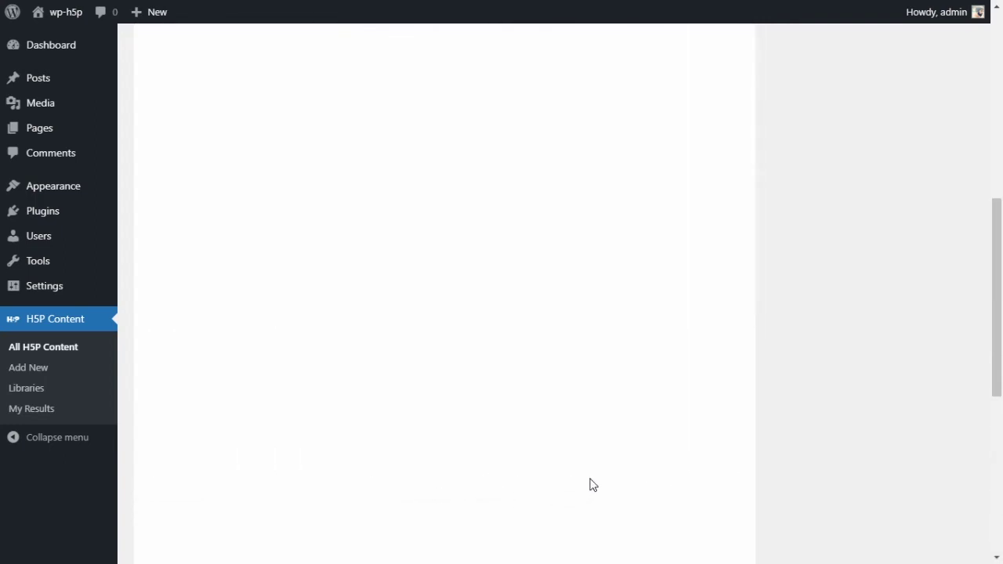
{"action": "scroll", "coordinate": [593, 485], "scroll_direction": "up", "scroll_amount": 5}
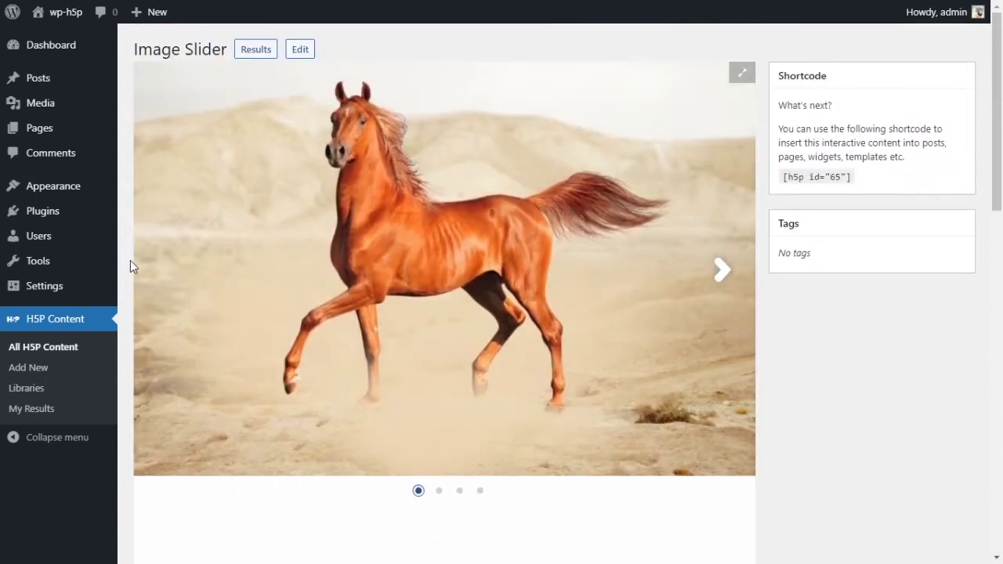
{"action": "scroll", "coordinate": [131, 283], "scroll_direction": "down", "scroll_amount": 10}
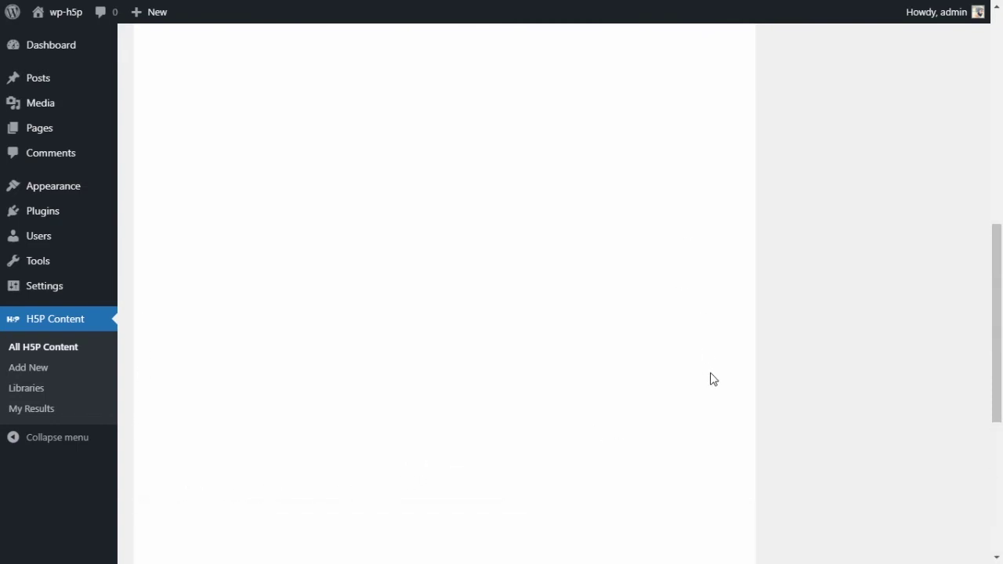
{"action": "scroll", "coordinate": [713, 380], "scroll_direction": "up", "scroll_amount": 5}
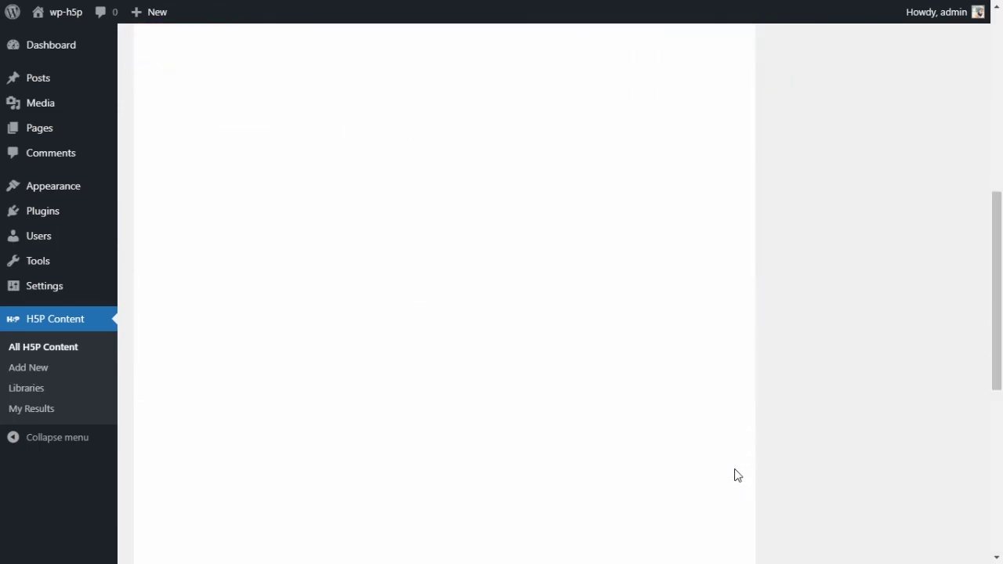
{"action": "scroll", "coordinate": [734, 468], "scroll_direction": "down", "scroll_amount": 5}
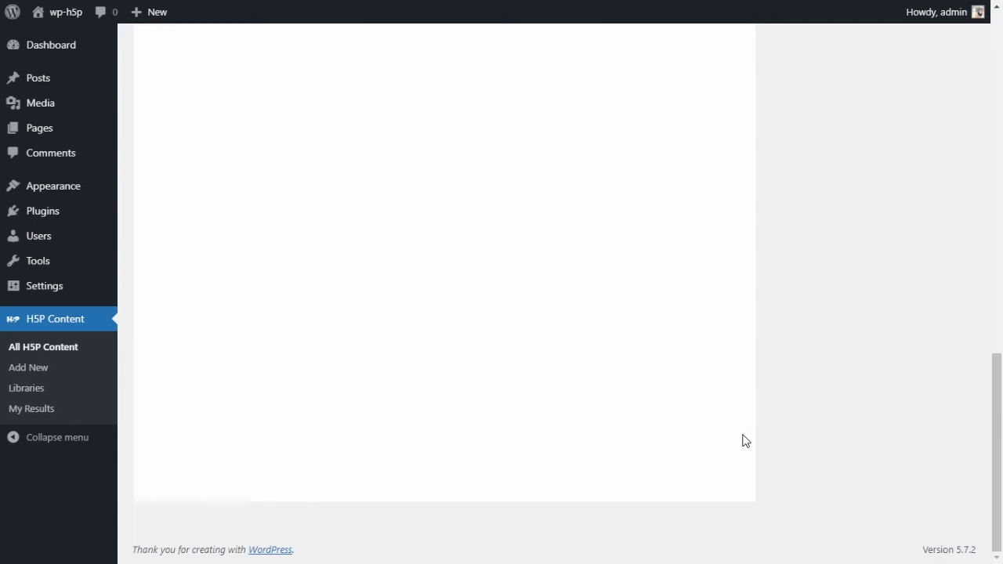
{"action": "scroll", "coordinate": [746, 441], "scroll_direction": "up", "scroll_amount": 5}
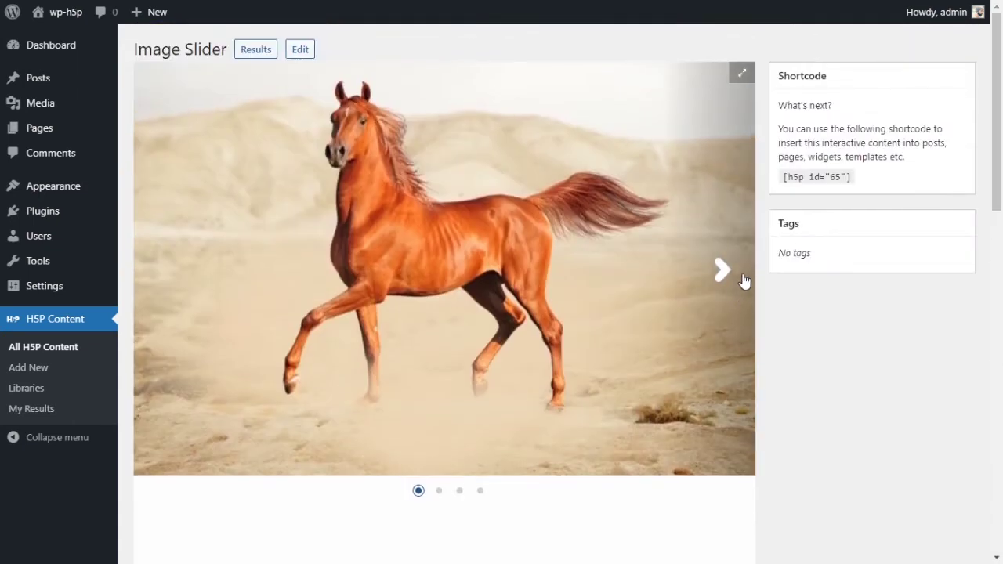
{"action": "scroll", "coordinate": [741, 275], "scroll_direction": "down", "scroll_amount": 5}
{"action": "scroll", "coordinate": [741, 273], "scroll_direction": "down", "scroll_amount": 2}
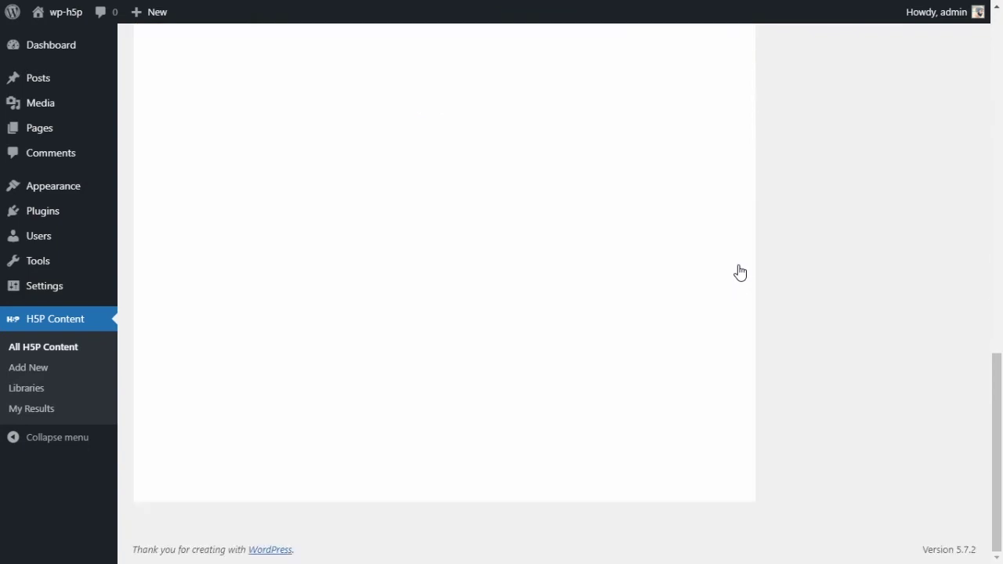
{"action": "scroll", "coordinate": [741, 273], "scroll_direction": "up", "scroll_amount": 4}
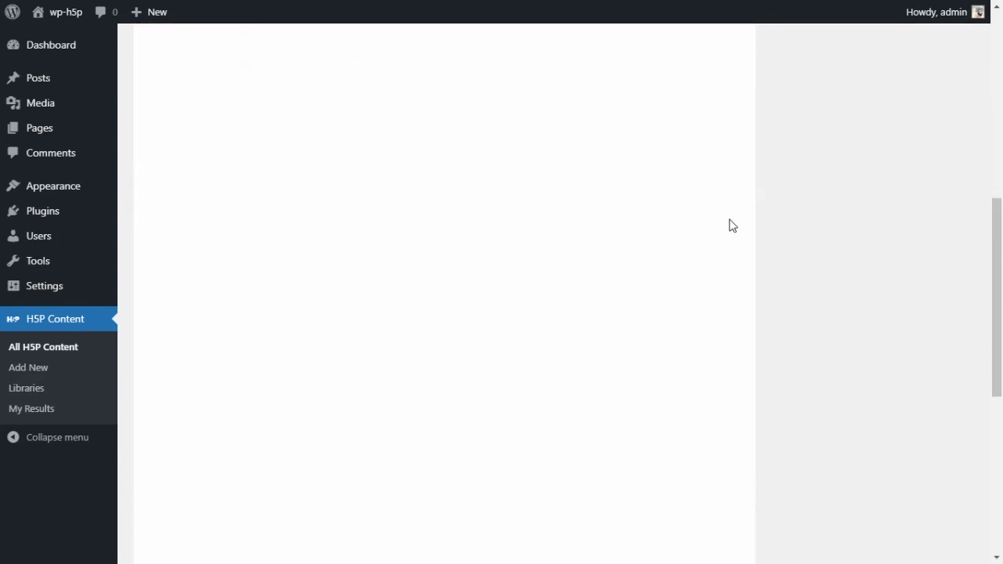
{"action": "scroll", "coordinate": [697, 230], "scroll_direction": "down", "scroll_amount": 5}
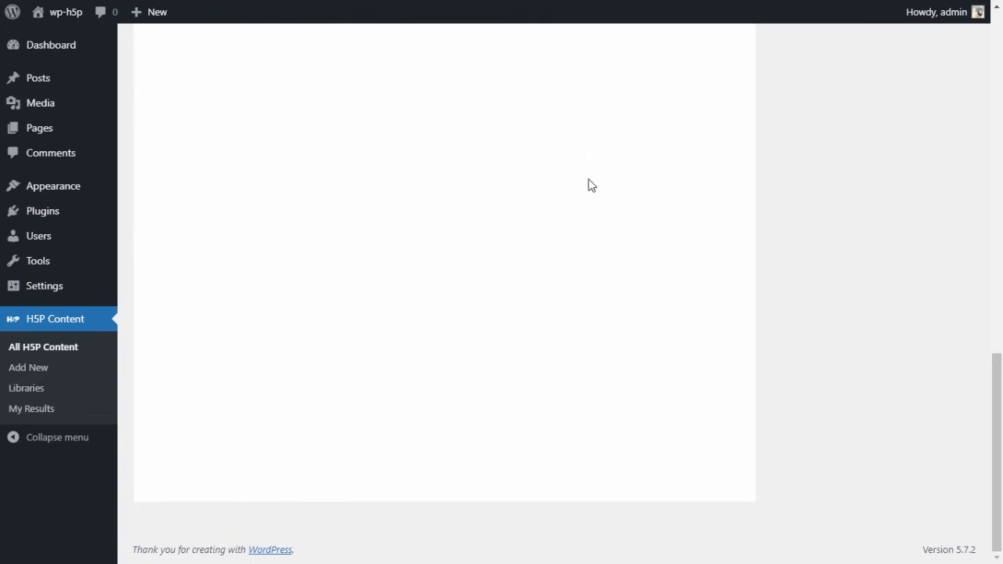
{"action": "scroll", "coordinate": [687, 224], "scroll_direction": "up", "scroll_amount": 5}
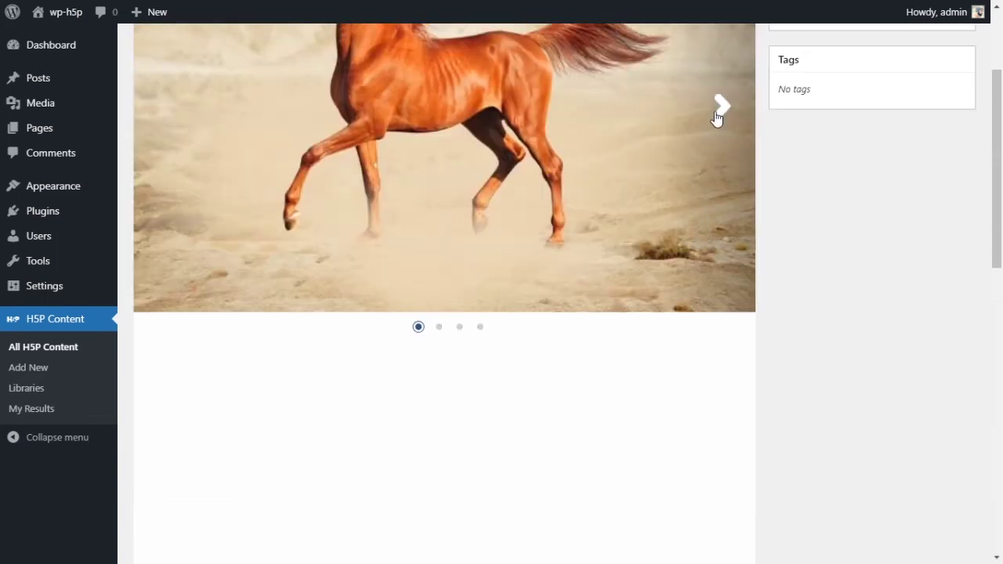
{"action": "left_click", "coordinate": [720, 114]}
{"action": "left_click", "coordinate": [720, 114]}
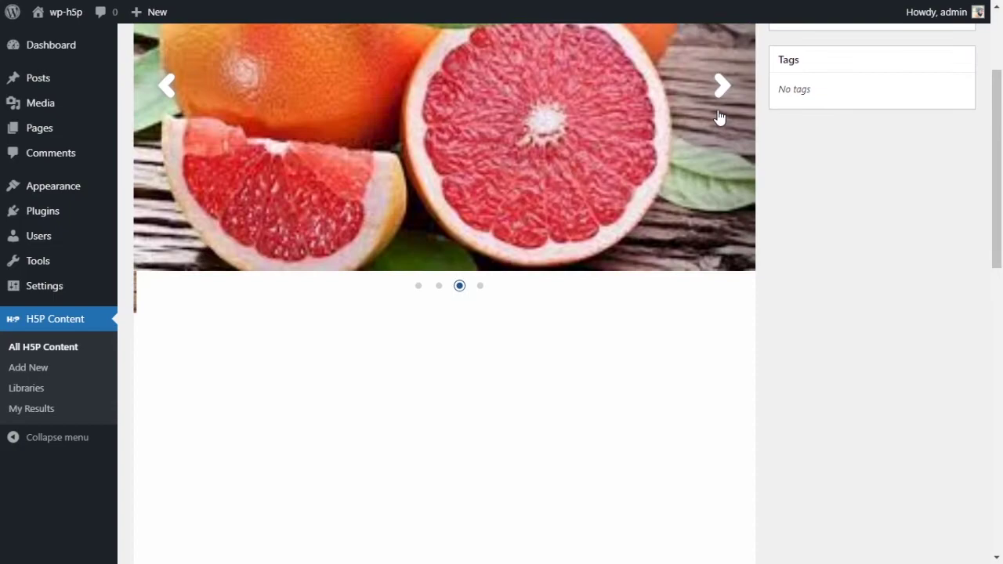
{"action": "left_click", "coordinate": [721, 86]}
{"action": "scroll", "coordinate": [594, 283], "scroll_direction": "down", "scroll_amount": 5}
{"action": "scroll", "coordinate": [594, 300], "scroll_direction": "down", "scroll_amount": 2}
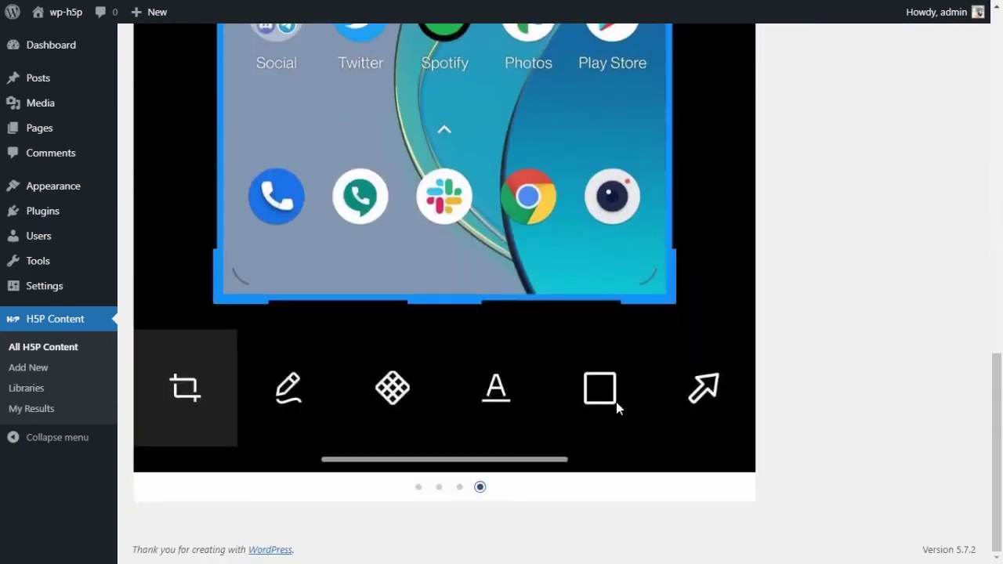
{"action": "scroll", "coordinate": [553, 323], "scroll_direction": "up", "scroll_amount": 7}
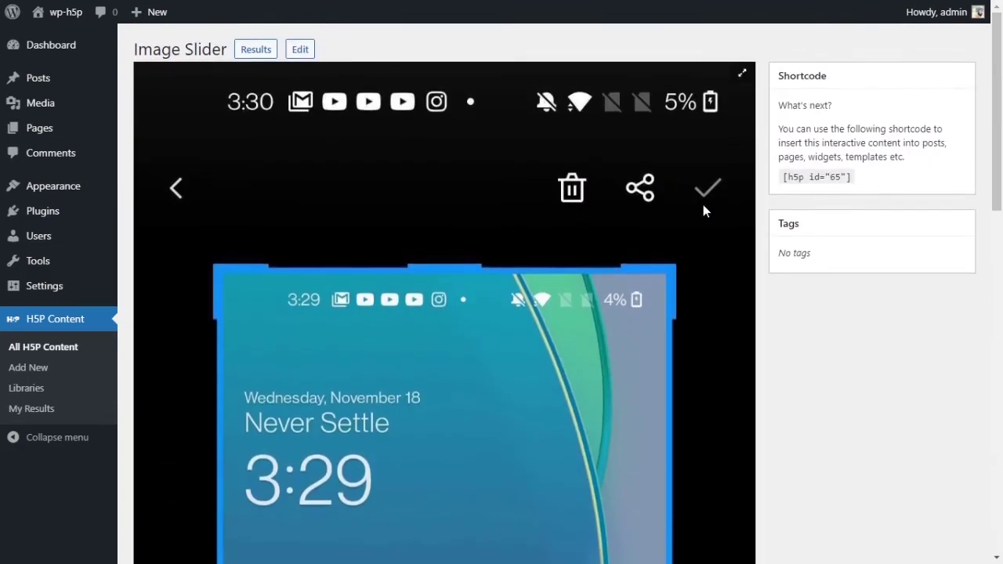
{"action": "left_click", "coordinate": [188, 188]}
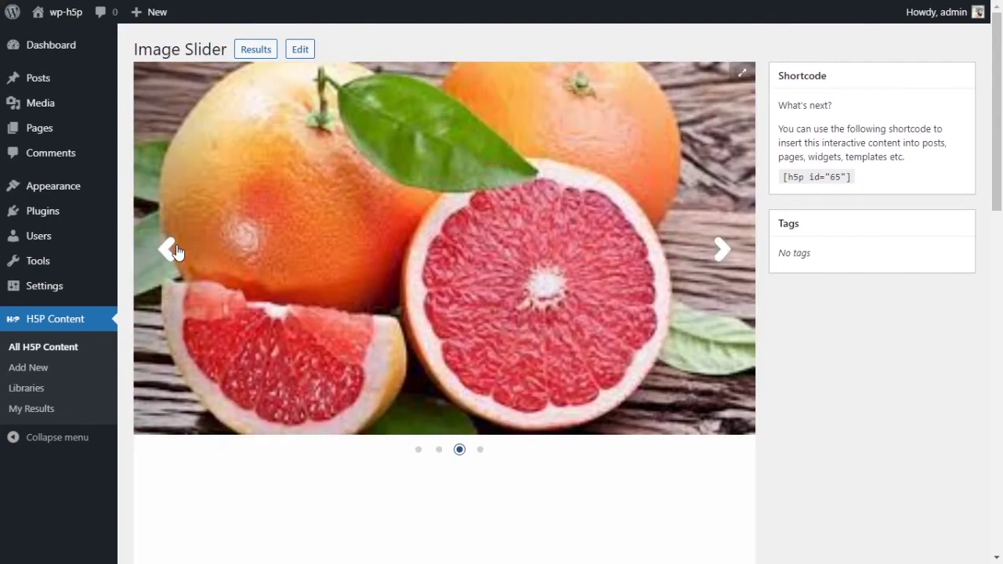
{"action": "left_click", "coordinate": [168, 253]}
{"action": "left_click", "coordinate": [163, 272]}
{"action": "left_click", "coordinate": [721, 272]}
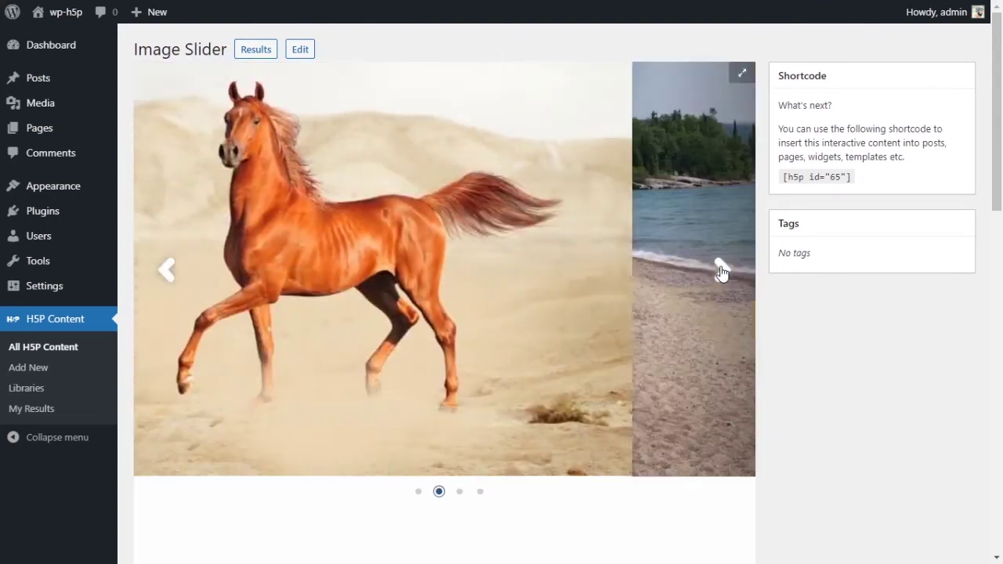
{"action": "left_click", "coordinate": [721, 272]}
{"action": "left_click", "coordinate": [722, 251]}
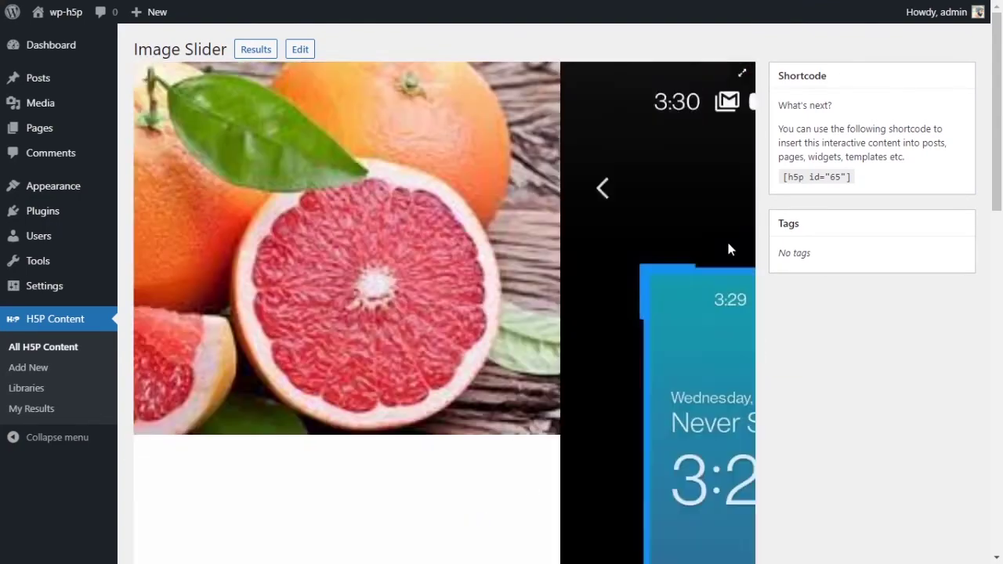
{"action": "left_click", "coordinate": [182, 190]}
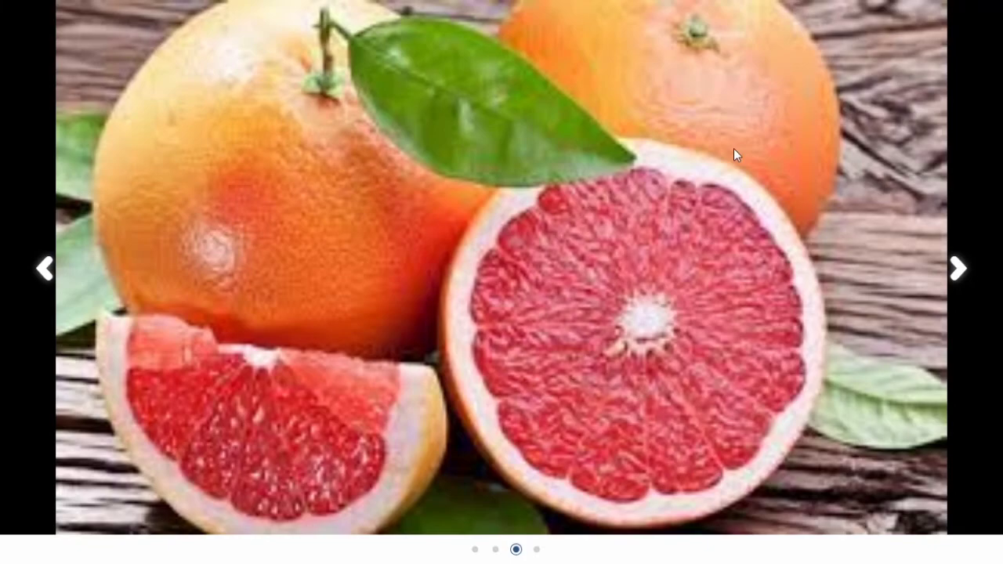
{"action": "left_click", "coordinate": [44, 269]}
{"action": "left_click", "coordinate": [47, 270]}
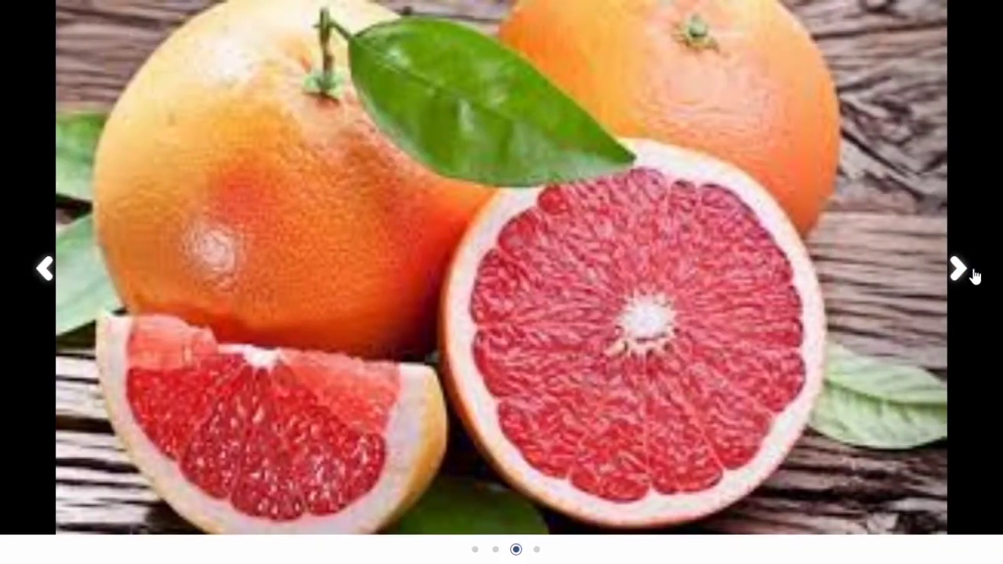
{"action": "left_click", "coordinate": [969, 273]}
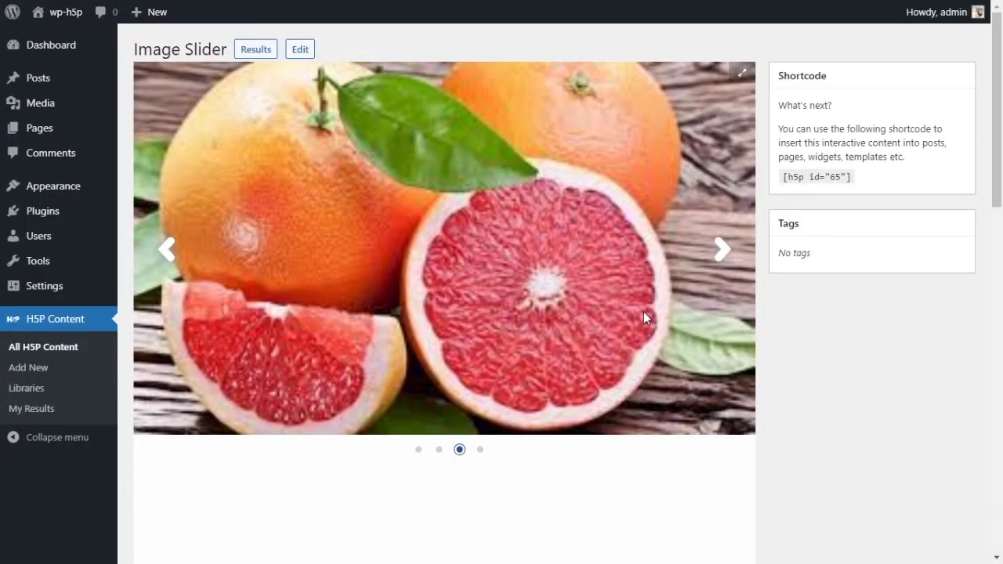
- Edit the Image Slider, switch its Aspect ratio dropdown to Automatic, and save with Update
{"action": "left_click", "coordinate": [299, 53]}
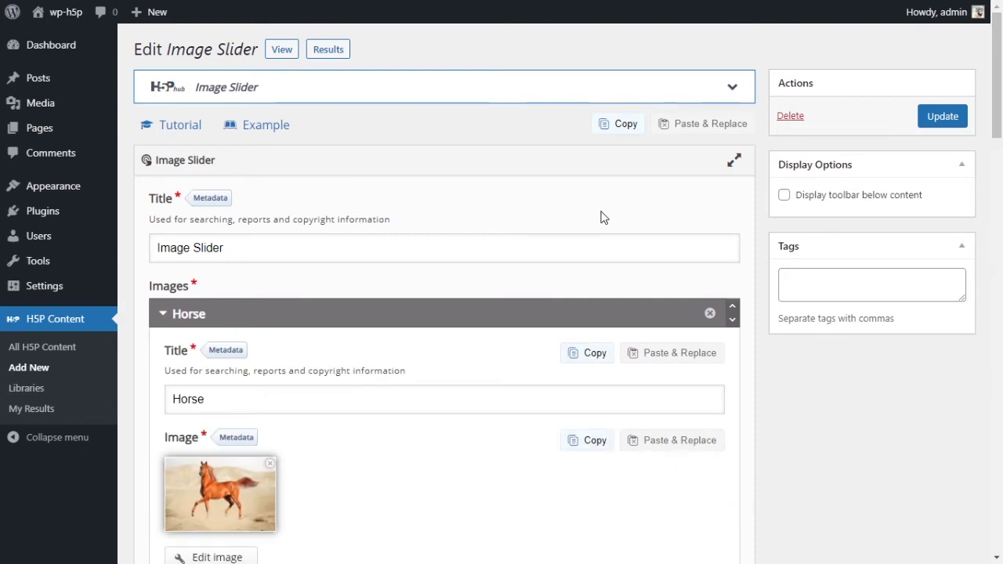
{"action": "scroll", "coordinate": [595, 243], "scroll_direction": "down", "scroll_amount": 5}
{"action": "scroll", "coordinate": [588, 249], "scroll_direction": "down", "scroll_amount": 3}
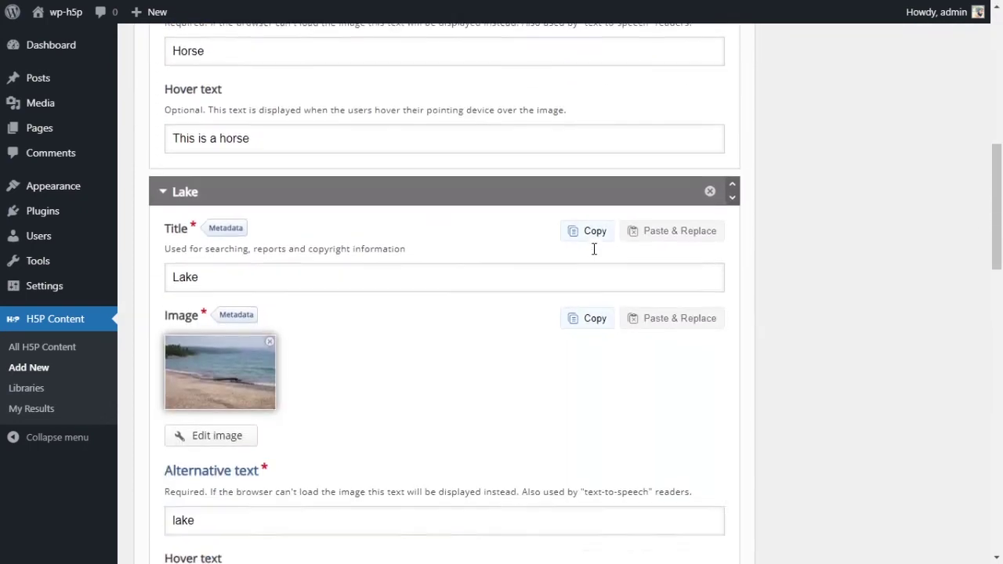
{"action": "scroll", "coordinate": [594, 250], "scroll_direction": "down", "scroll_amount": 15}
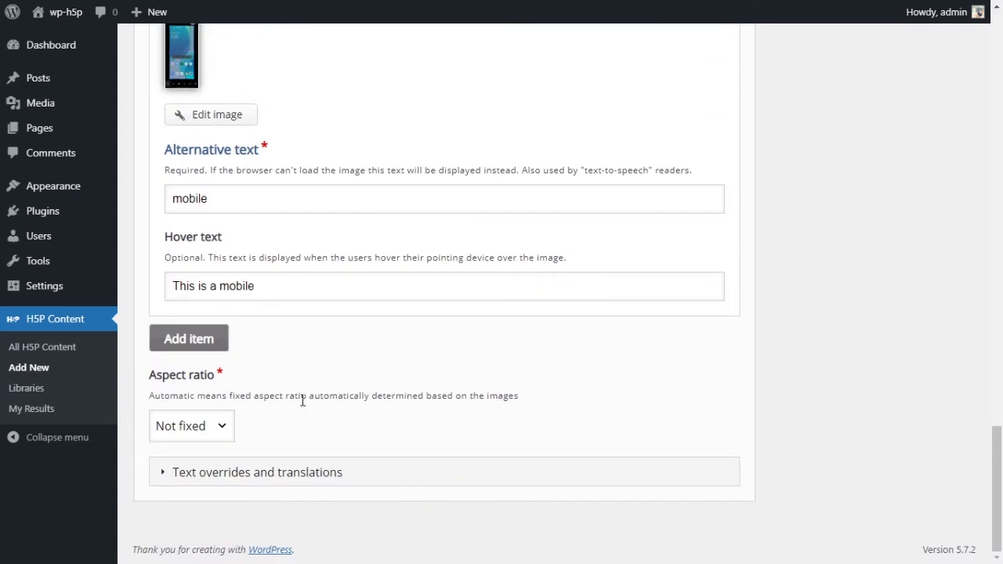
{"action": "left_click", "coordinate": [229, 426]}
{"action": "left_click", "coordinate": [220, 457]}
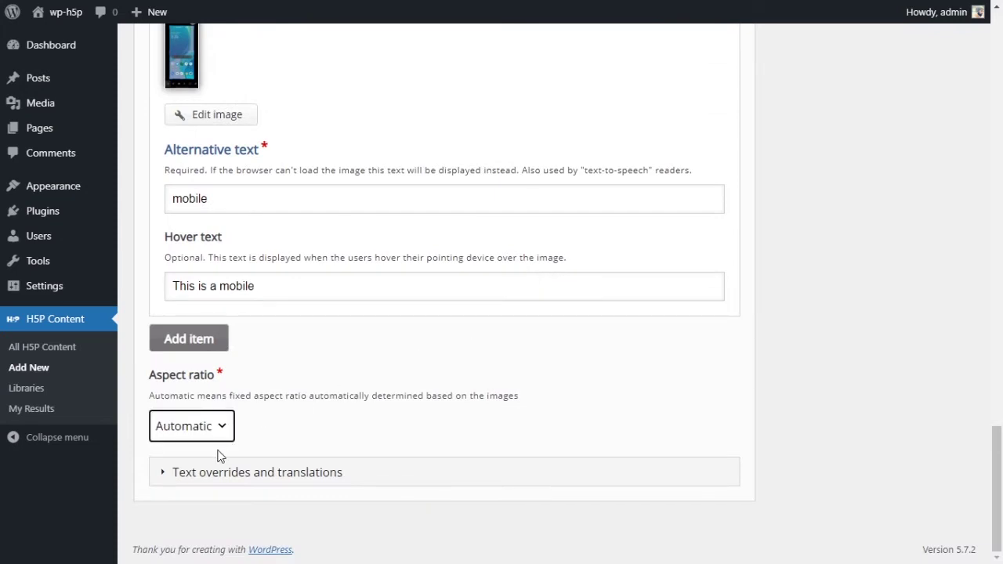
{"action": "left_click", "coordinate": [304, 435]}
{"action": "left_click", "coordinate": [300, 419]}
{"action": "scroll", "coordinate": [581, 388], "scroll_direction": "up", "scroll_amount": 12}
{"action": "scroll", "coordinate": [599, 384], "scroll_direction": "up", "scroll_amount": 10}
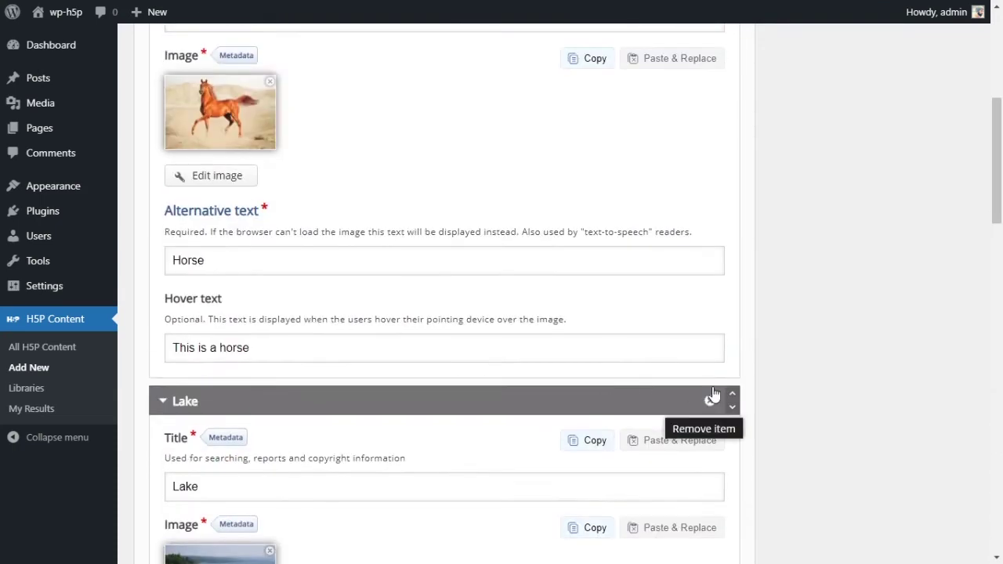
{"action": "left_click", "coordinate": [943, 116]}
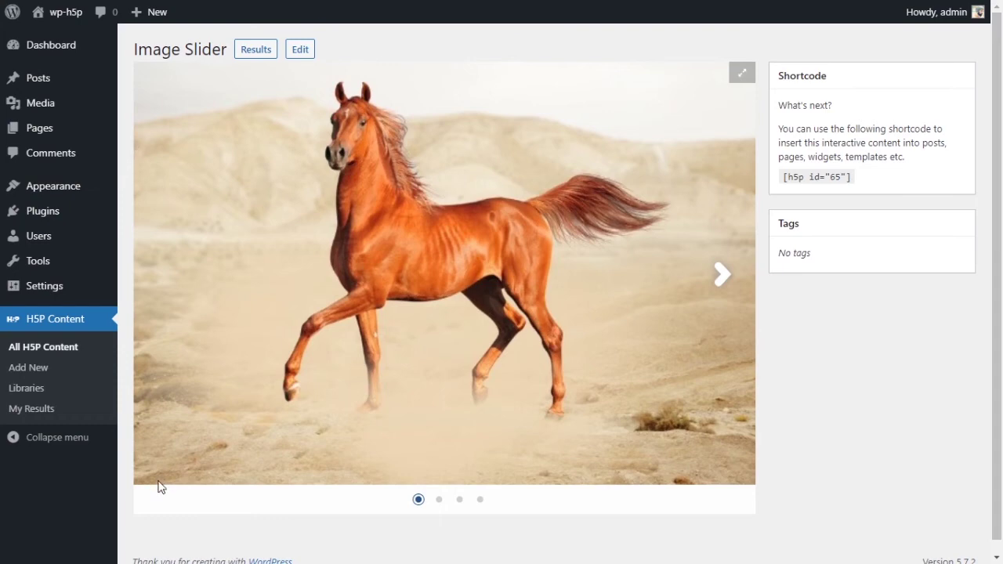
- Step the slider through beach and grapefruit, back to horse, then on to the phone screenshot
{"action": "left_click", "coordinate": [721, 273]}
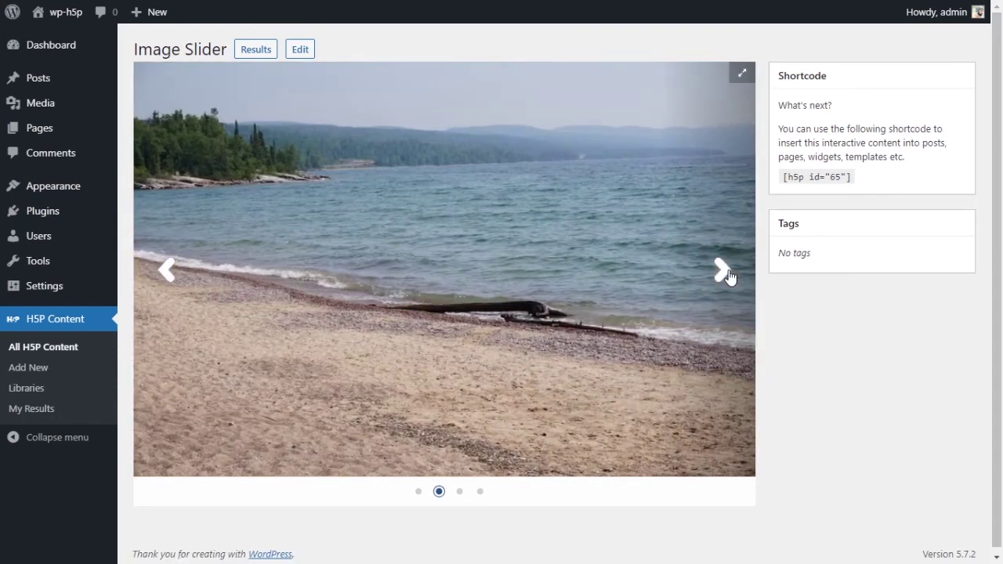
{"action": "left_click", "coordinate": [722, 272]}
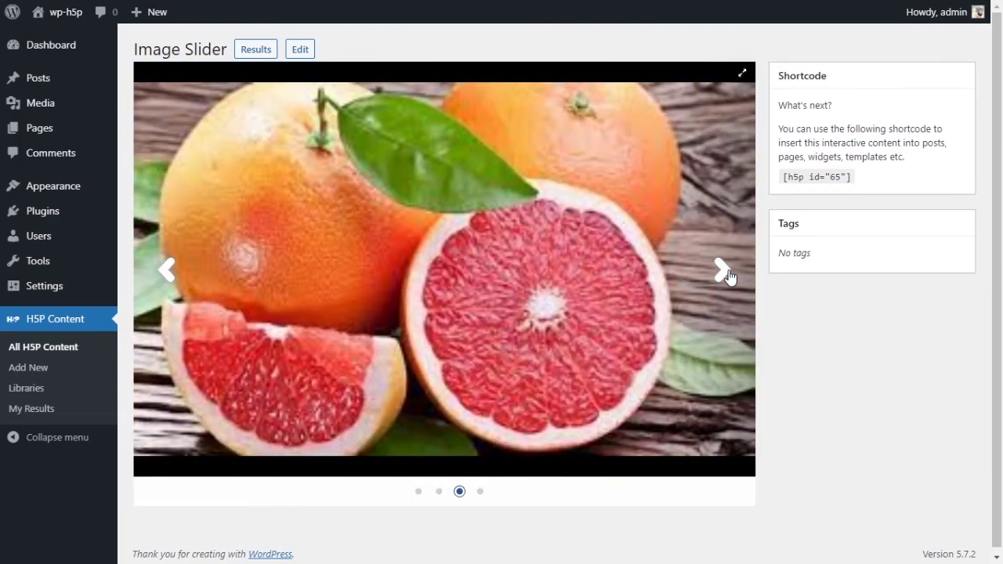
{"action": "left_click", "coordinate": [168, 271]}
{"action": "left_click", "coordinate": [167, 271]}
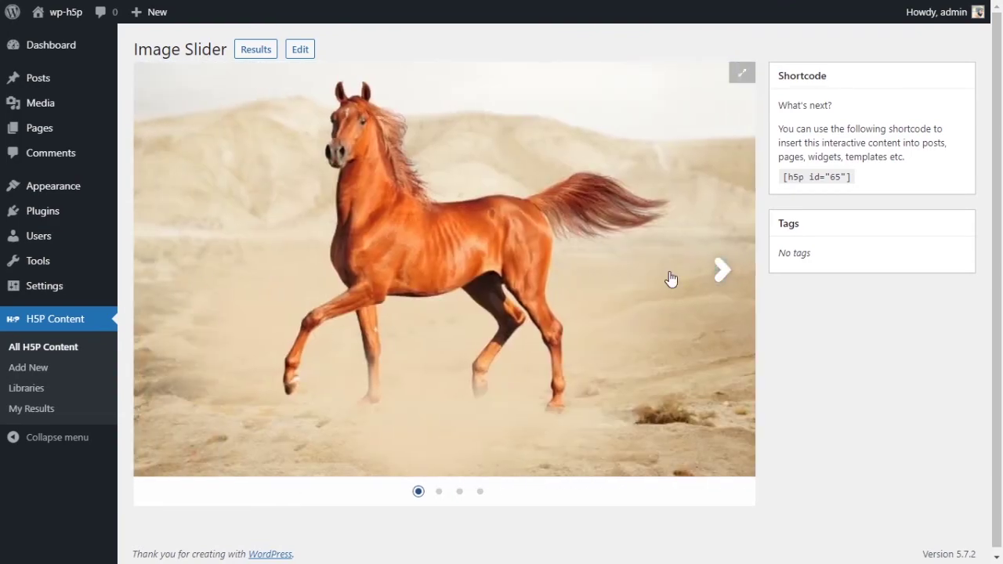
{"action": "left_click", "coordinate": [718, 274]}
{"action": "left_click", "coordinate": [718, 274]}
{"action": "left_click", "coordinate": [717, 274]}
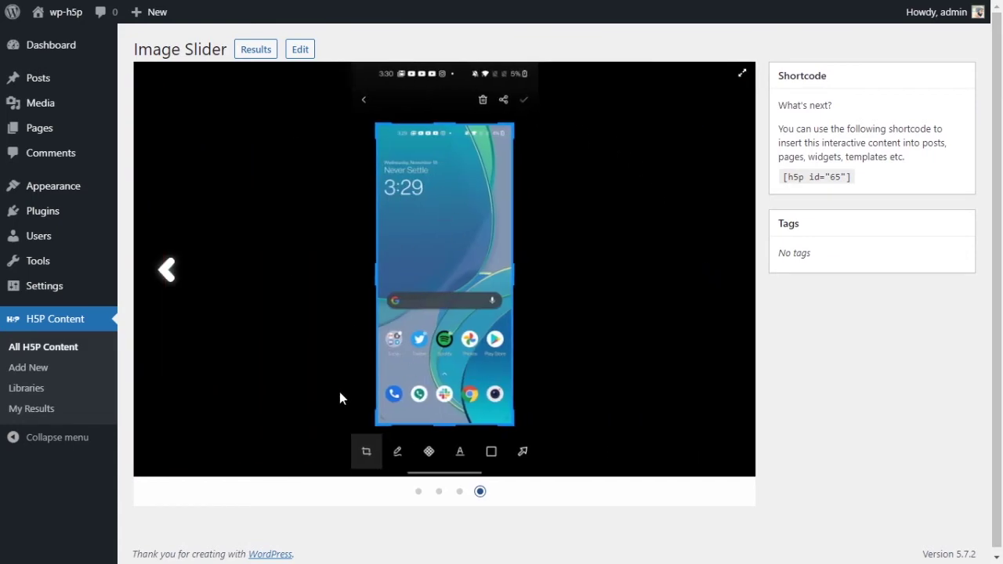
- Return to the horse slide, preview beach and grapefruit again, then step back to the horse
{"action": "left_click", "coordinate": [162, 278]}
{"action": "left_click", "coordinate": [161, 278]}
{"action": "left_click", "coordinate": [161, 278]}
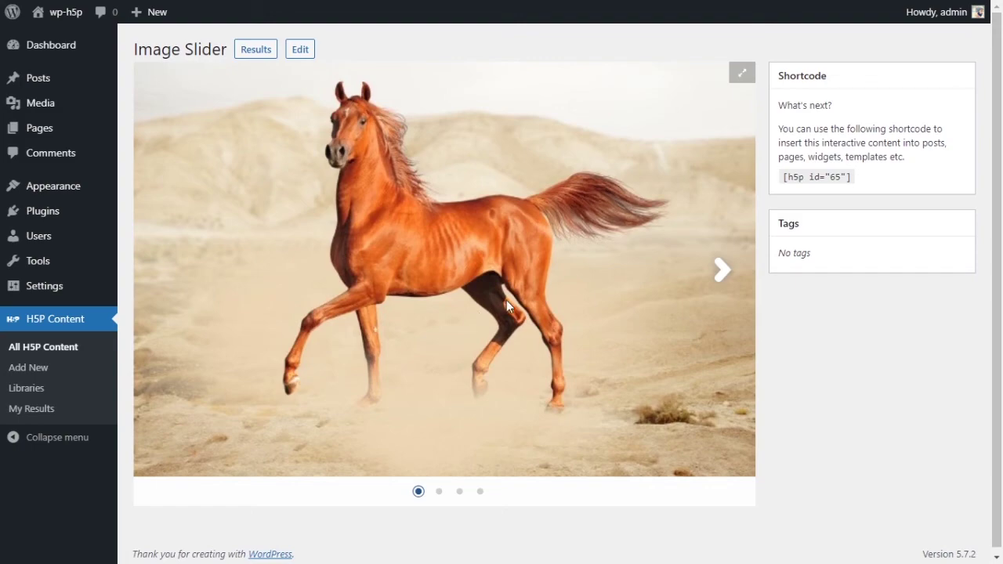
{"action": "left_click", "coordinate": [722, 272]}
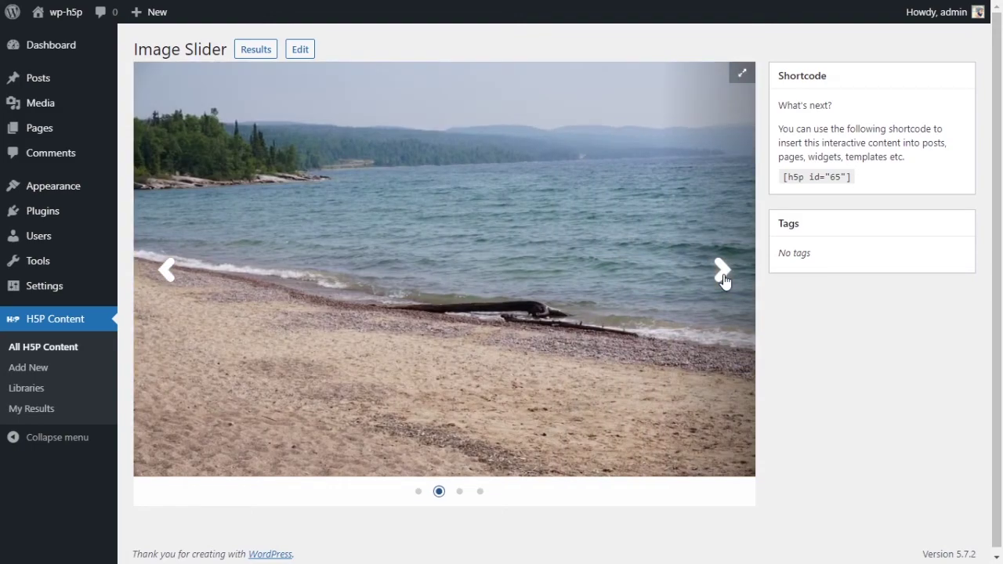
{"action": "left_click", "coordinate": [723, 279]}
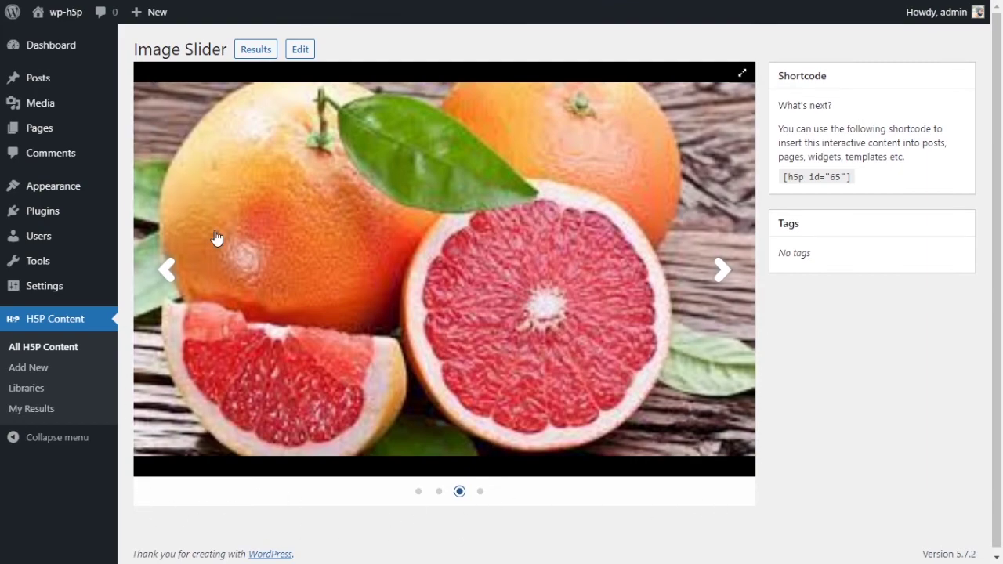
{"action": "left_click", "coordinate": [167, 269]}
{"action": "left_click", "coordinate": [170, 271]}
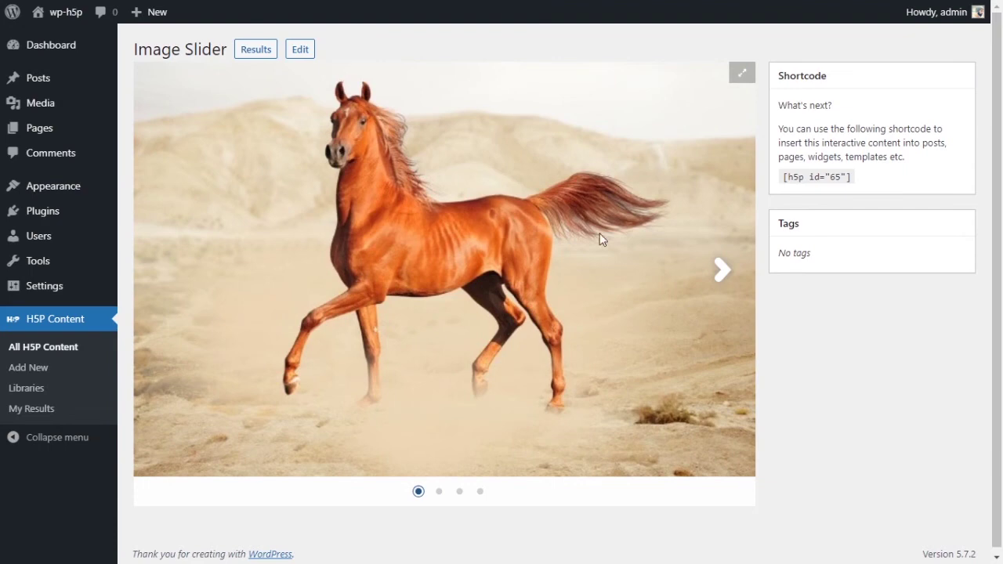
- Select and copy the [h5p id="65"] shortcode from the Shortcode box
{"action": "left_click", "coordinate": [795, 177]}
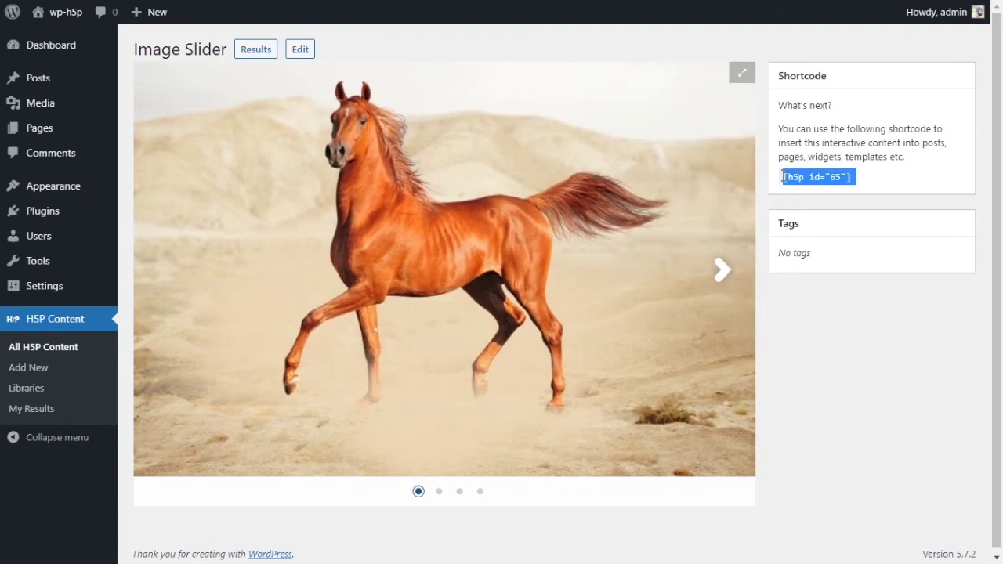
{"action": "left_click_drag", "start_coordinate": [783, 177], "coordinate": [859, 180]}
{"action": "key", "text": "ctrl+c"}
{"action": "mouse_move", "coordinate": [56, 87]}
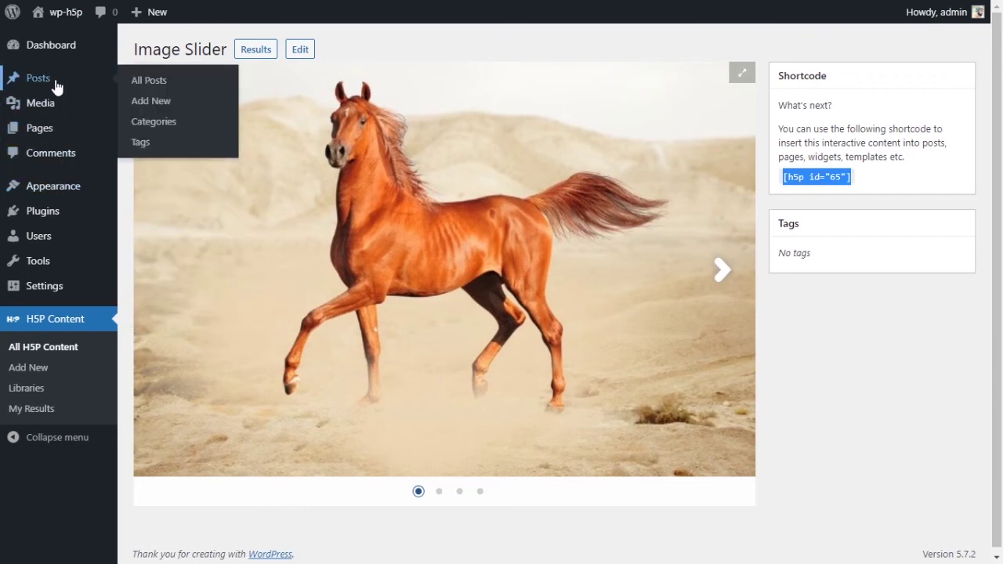
{"action": "mouse_move", "coordinate": [105, 127]}
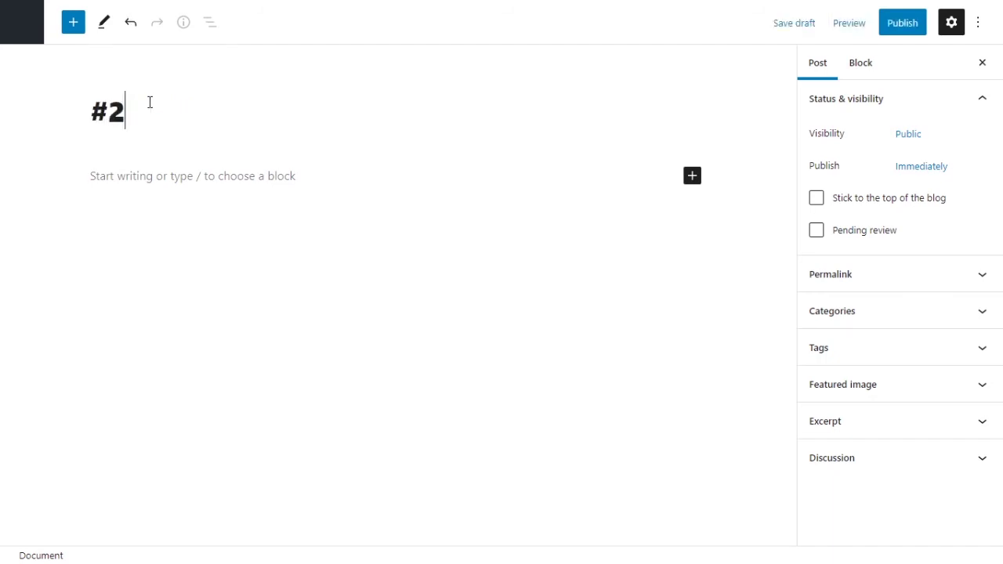
- Title the post '#28 Image Slider', add a Shortcode block with [h5p id="65"], and publish it
{"action": "type", "text": "Ima"}
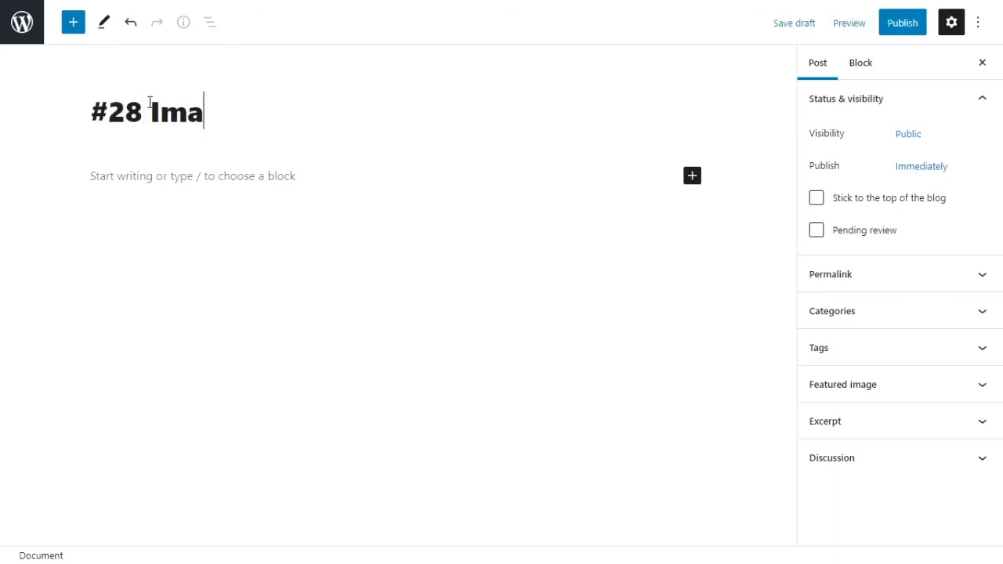
{"action": "type", "text": "ge Slider"}
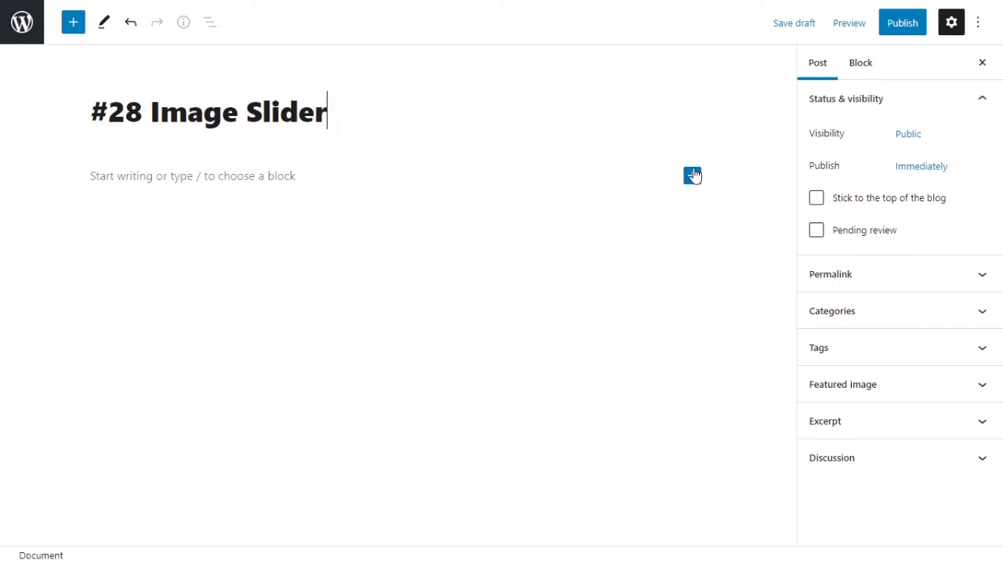
{"action": "left_click", "coordinate": [692, 176]}
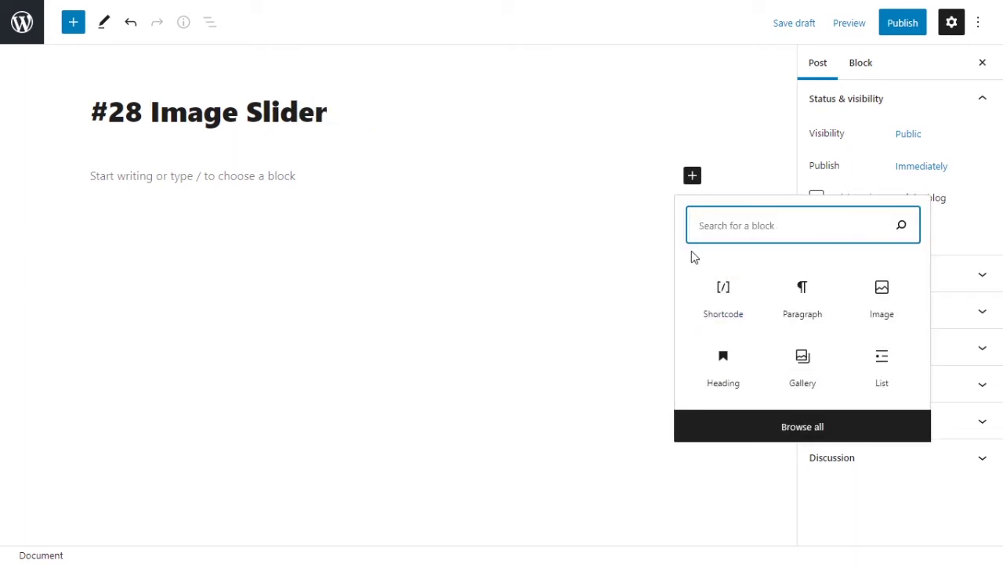
{"action": "type", "text": "Sho"}
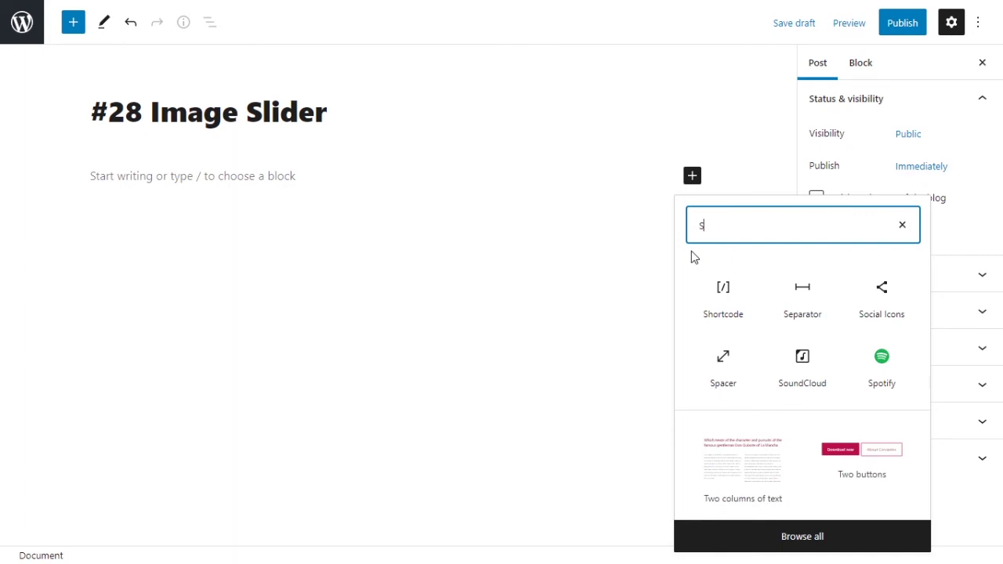
{"action": "left_click", "coordinate": [723, 289]}
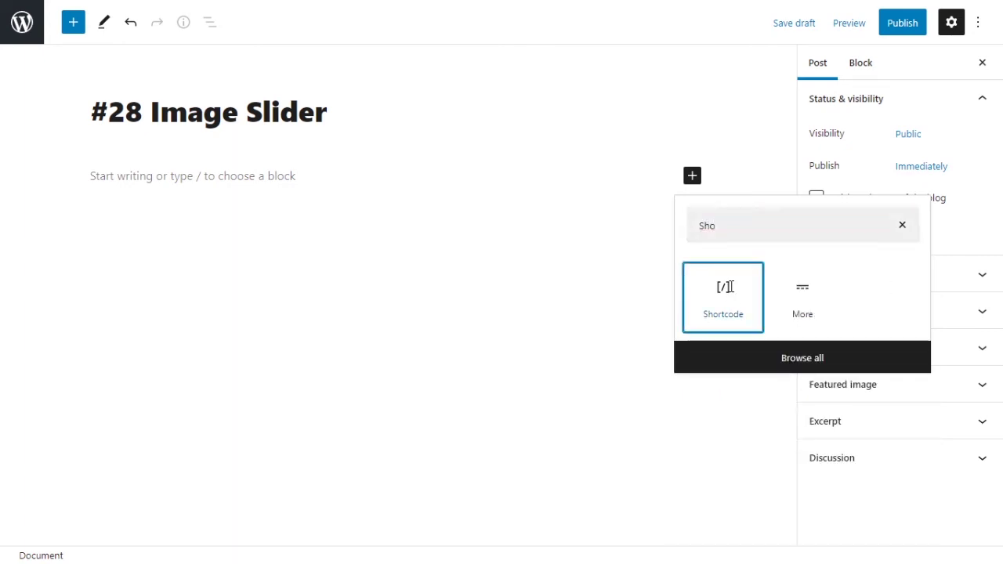
{"action": "key", "text": "ctrl+v"}
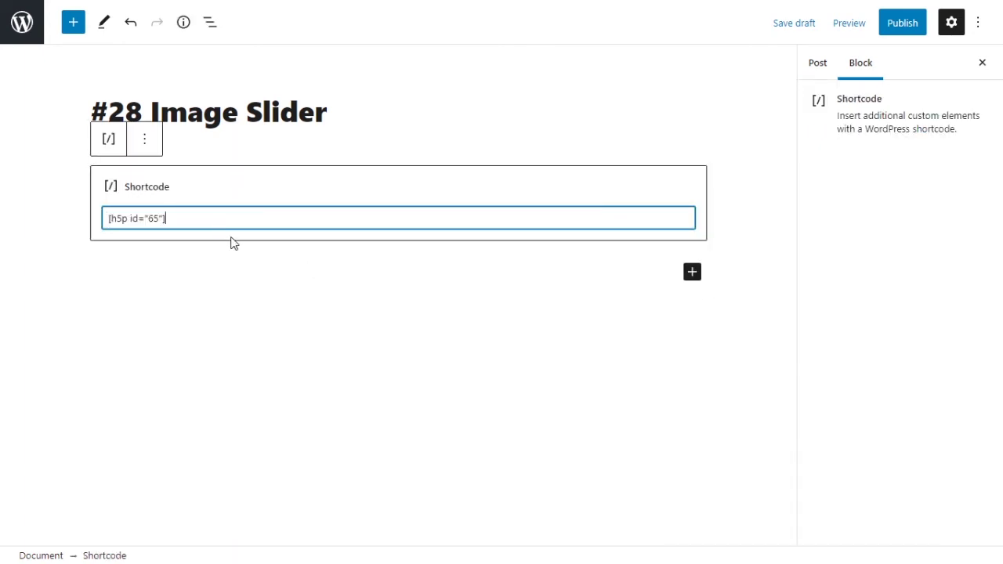
{"action": "left_click", "coordinate": [908, 29]}
{"action": "left_click", "coordinate": [871, 25]}
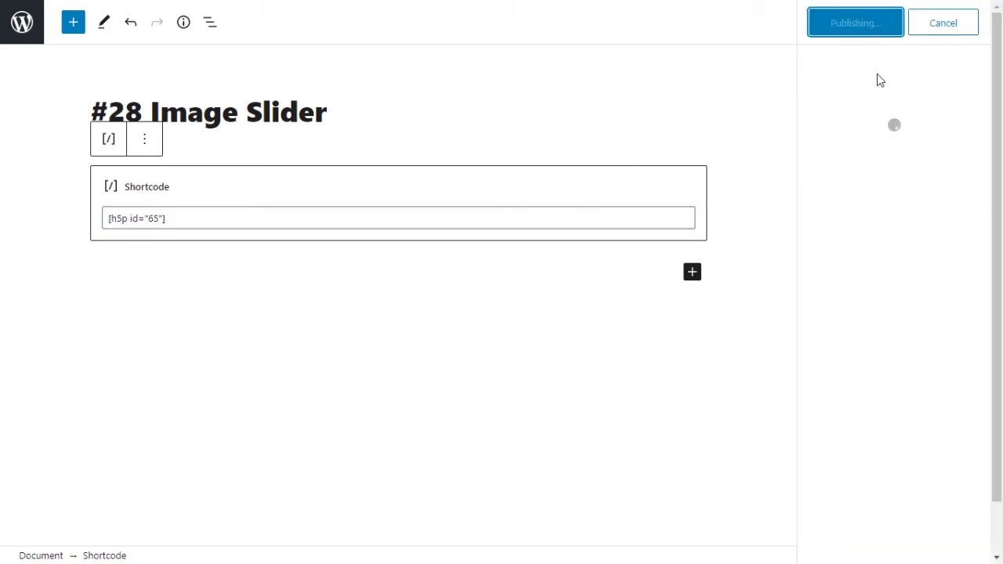
- View the published post and browse its embedded slider's four slides with the arrows and dots
{"action": "left_click", "coordinate": [879, 189]}
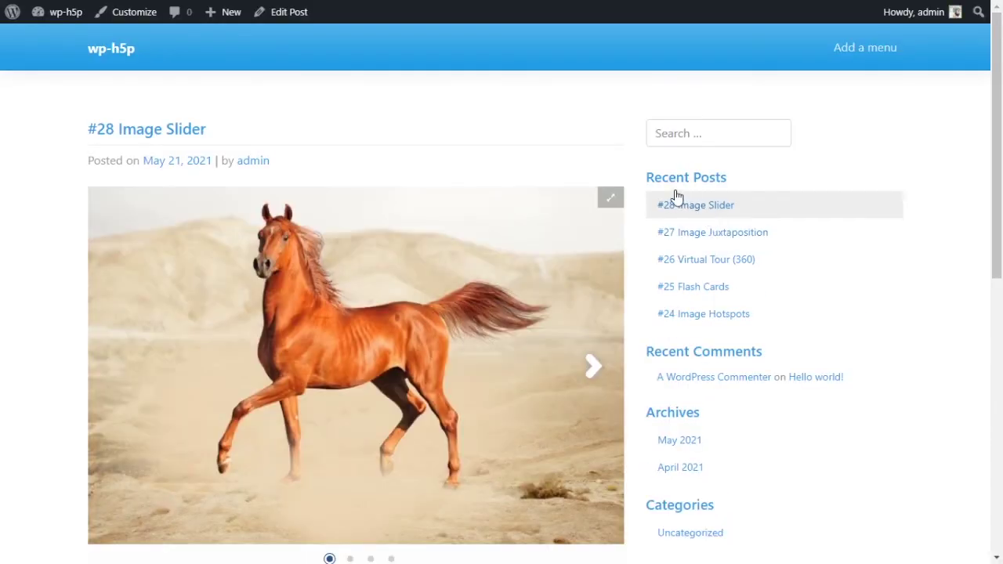
{"action": "scroll", "coordinate": [635, 195], "scroll_direction": "down", "scroll_amount": 1}
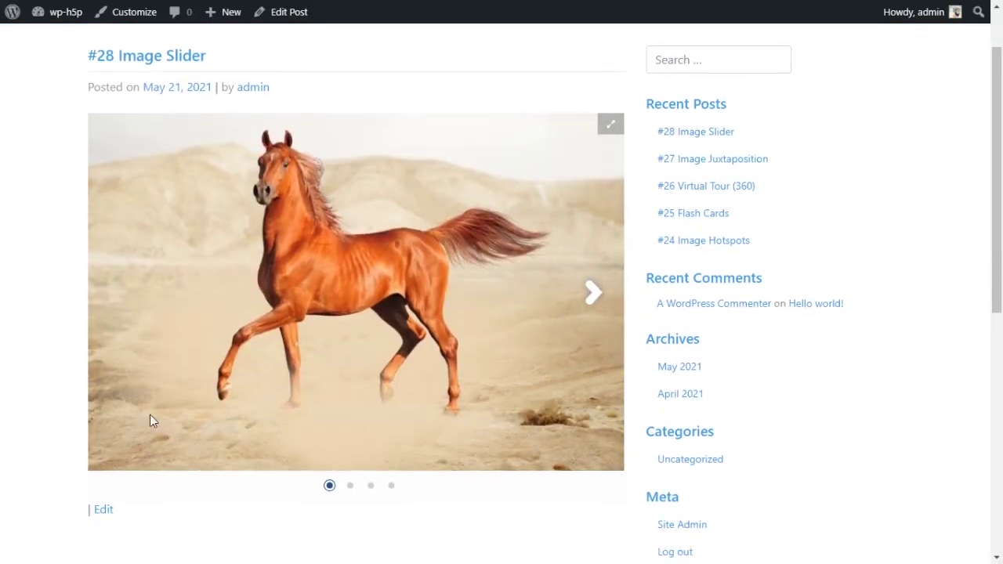
{"action": "left_click", "coordinate": [593, 314]}
{"action": "left_click", "coordinate": [592, 313]}
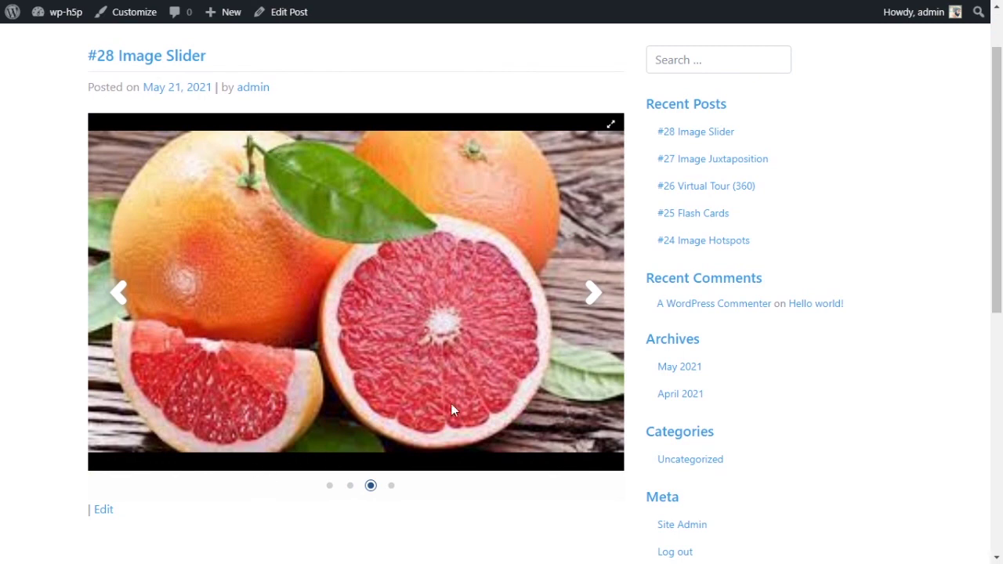
{"action": "left_click", "coordinate": [600, 309]}
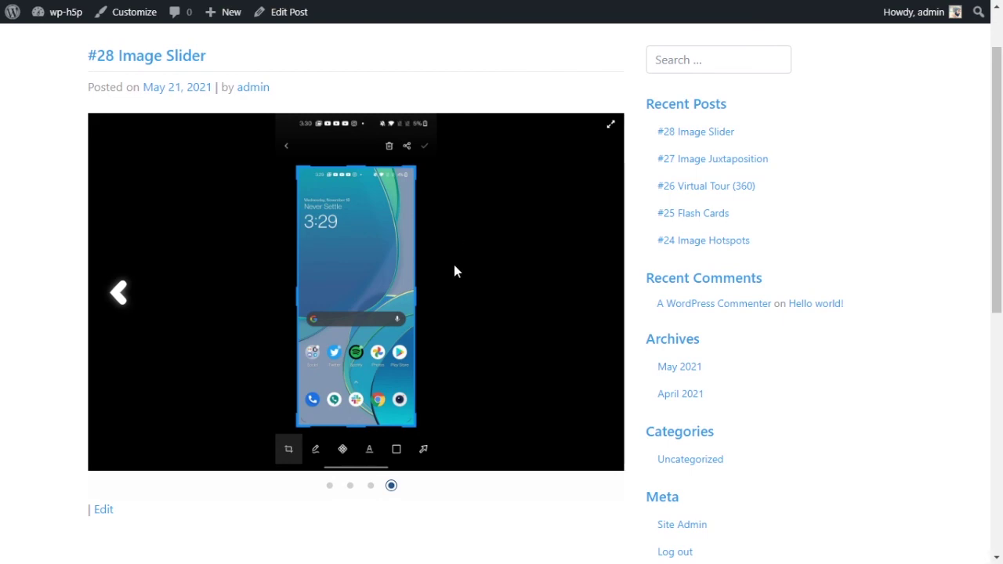
{"action": "left_click", "coordinate": [370, 486]}
{"action": "left_click", "coordinate": [350, 488]}
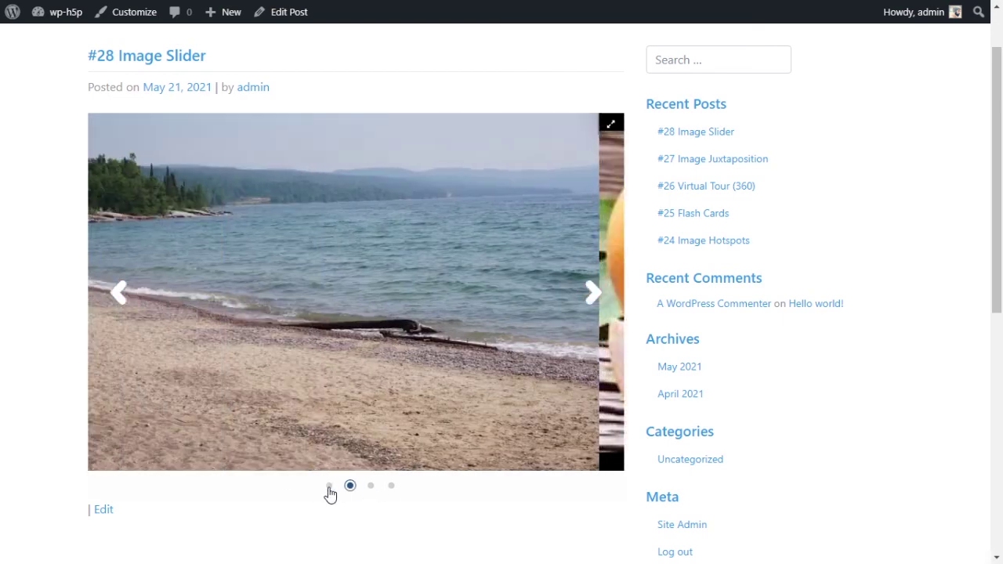
{"action": "left_click", "coordinate": [329, 488]}
{"action": "left_click", "coordinate": [392, 488]}
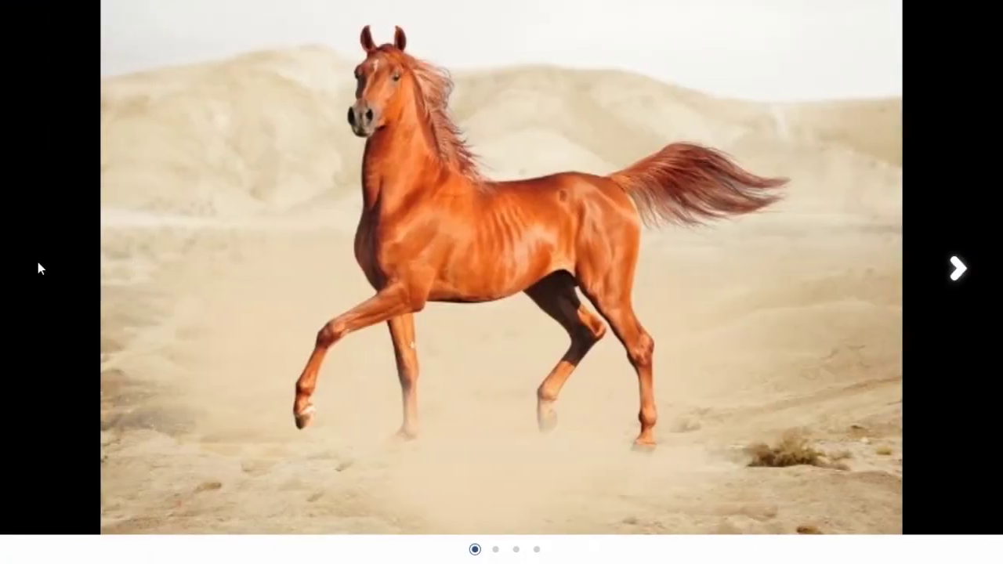
- Advance the fullscreen slider through beach and grapefruit to the phone screenshot slide
{"action": "left_click", "coordinate": [958, 271]}
{"action": "left_click", "coordinate": [958, 270]}
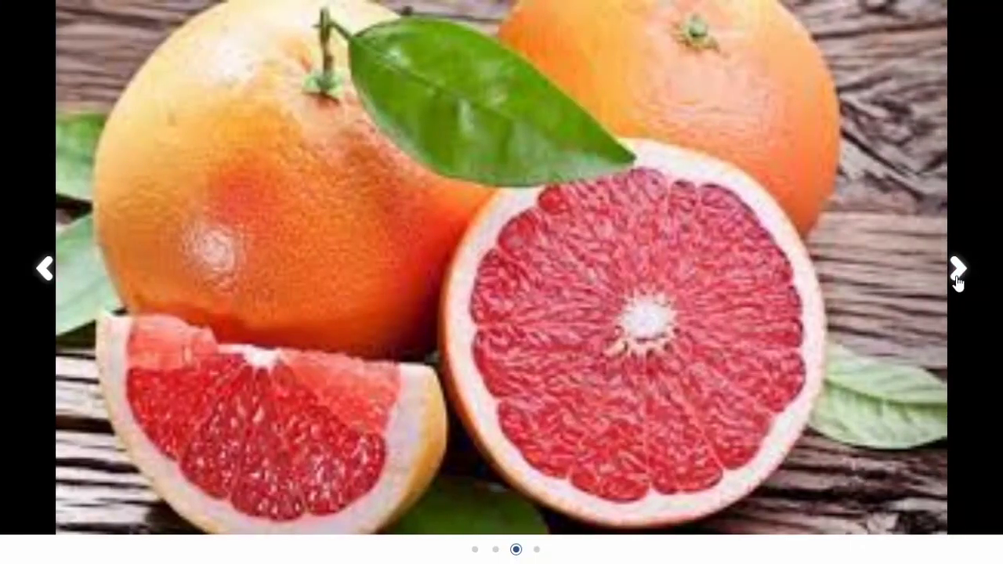
{"action": "left_click", "coordinate": [957, 276]}
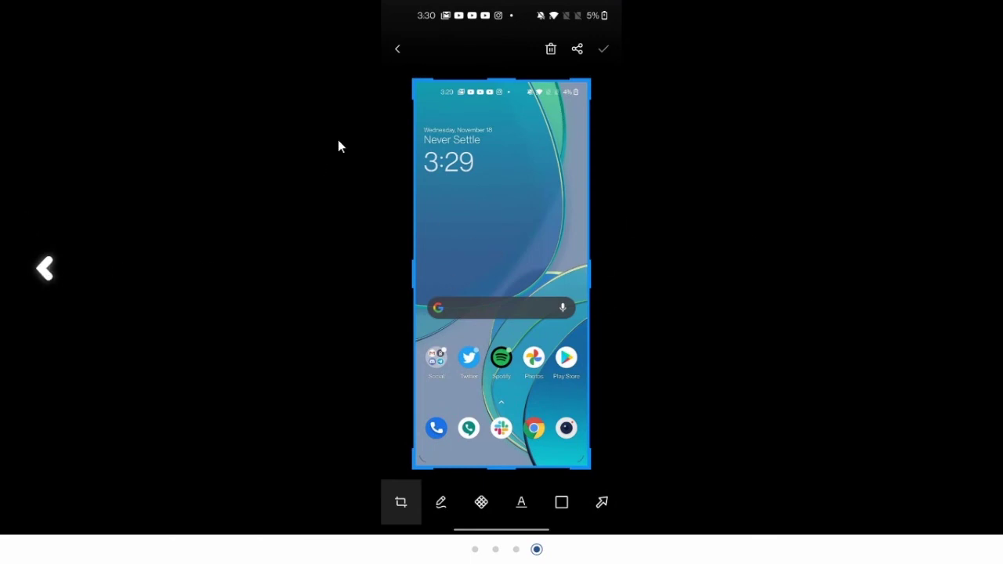
- Exit fullscreen with Esc and use the dots to go from grapefruit back to the horse slide
{"action": "key", "text": "Escape"}
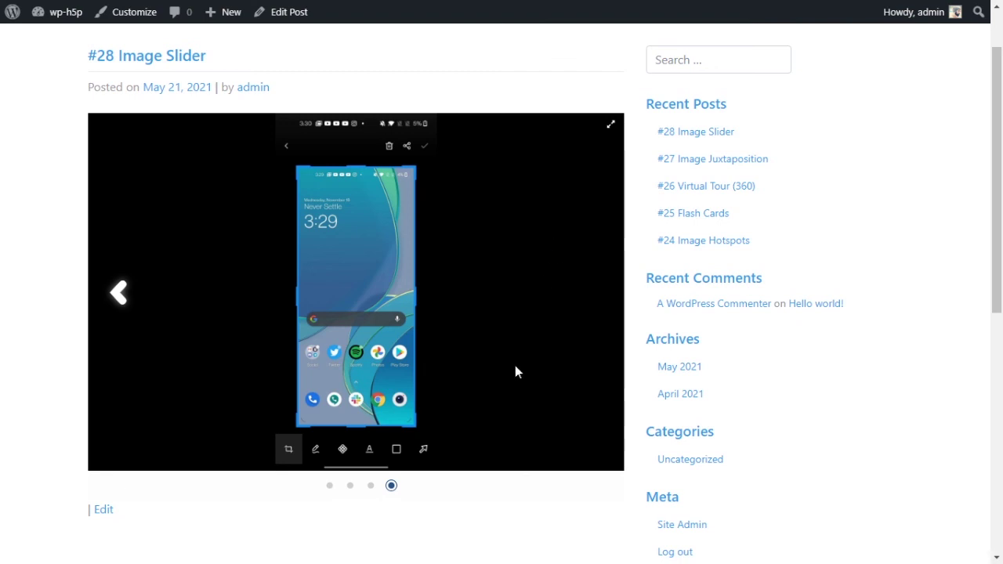
{"action": "left_click", "coordinate": [371, 486]}
{"action": "left_click", "coordinate": [350, 486]}
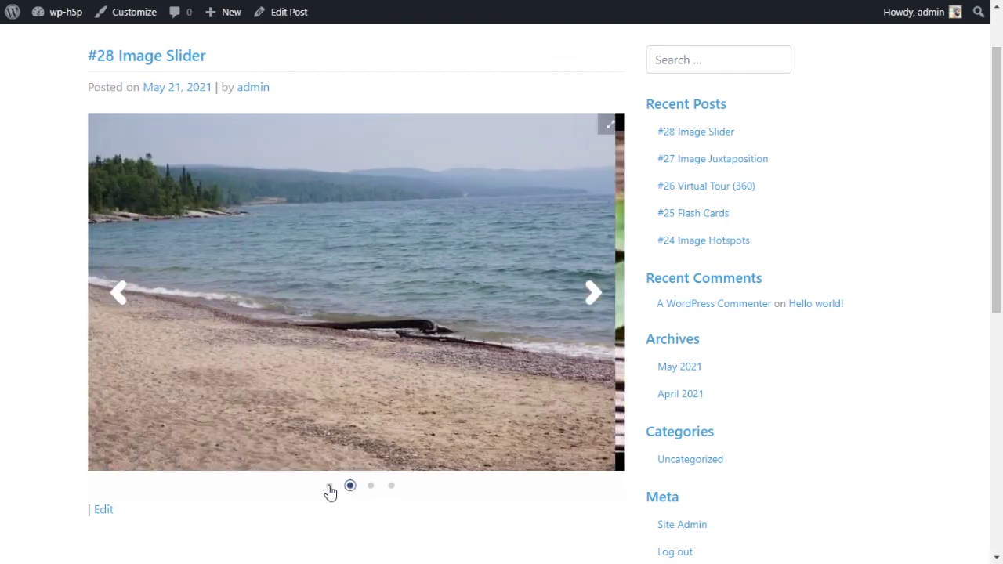
{"action": "left_click", "coordinate": [329, 486]}
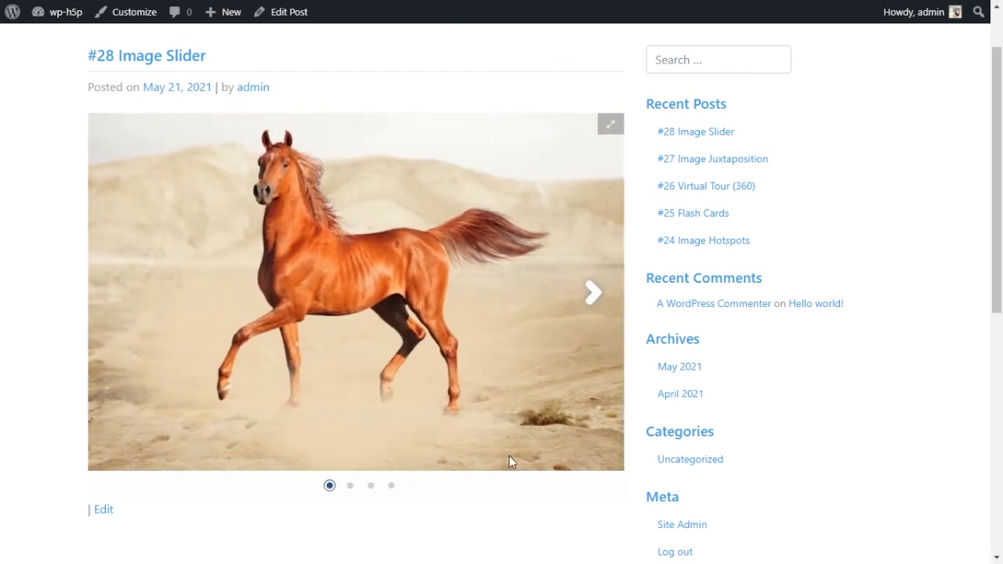